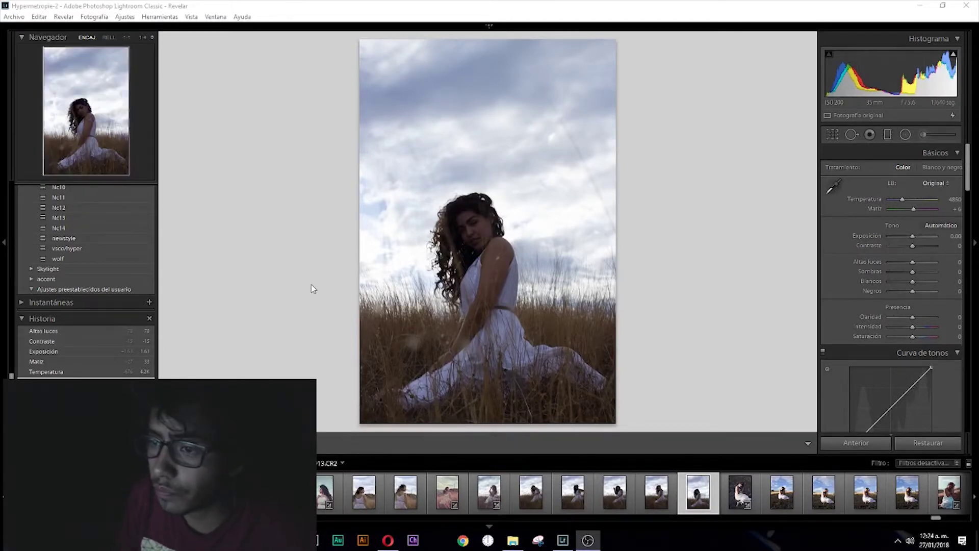
- Hide the left panels and filmstrip, then set Temperature to 4717 and Tint to +33
click(6, 204)
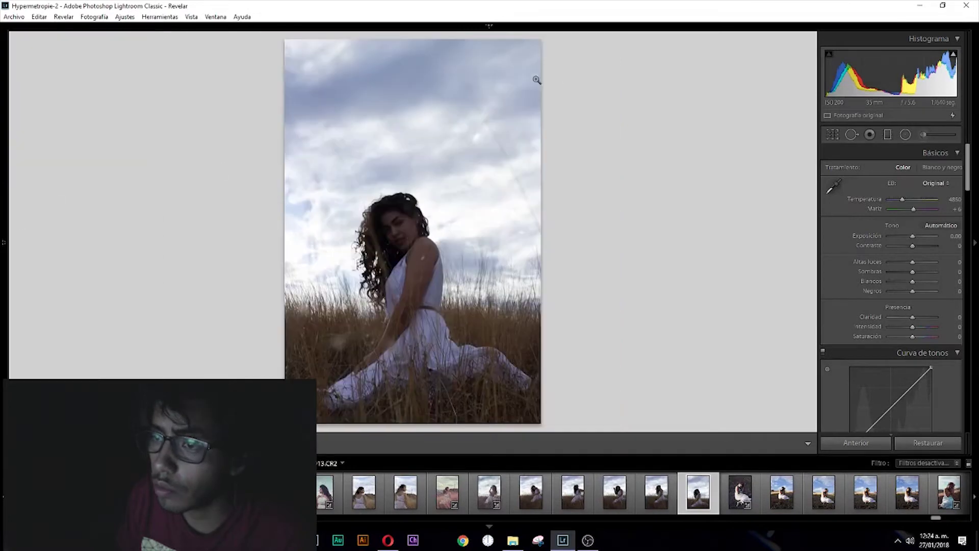
click(490, 525)
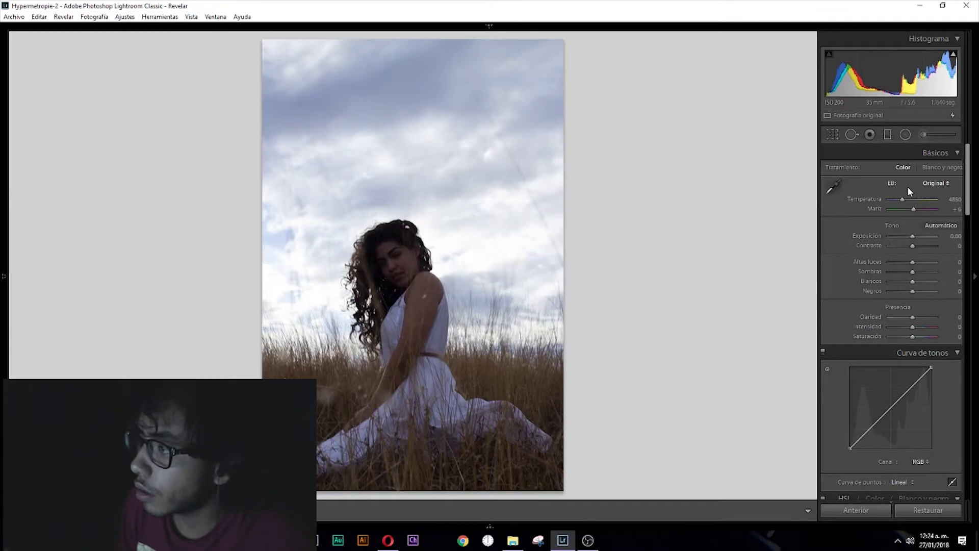
drag(904, 200, 903, 200)
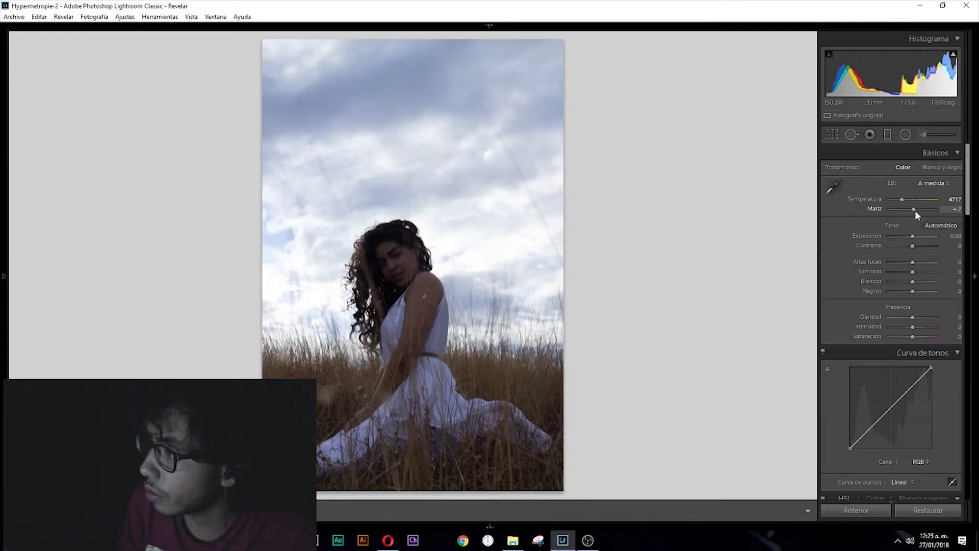
drag(913, 210, 919, 210)
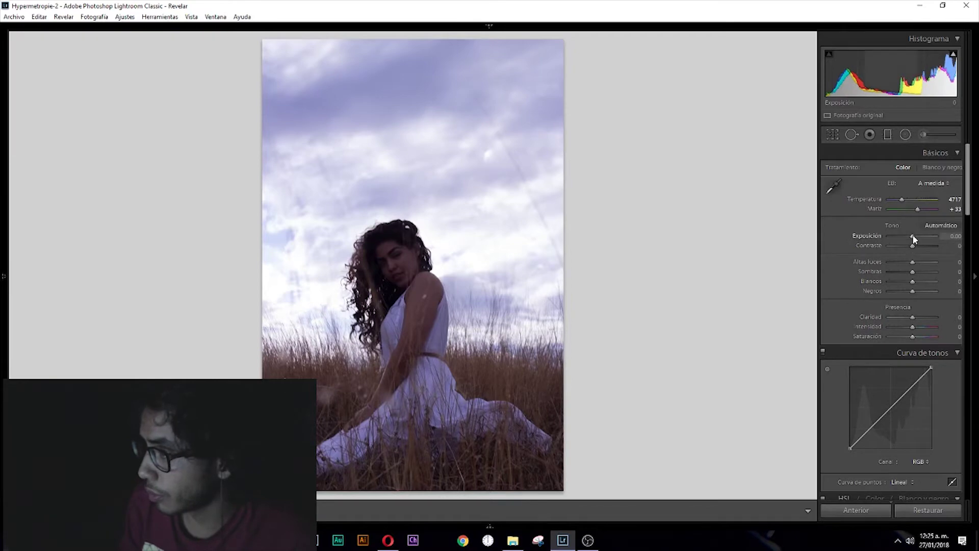
- Raise Exposure to +1.63 to brighten the portrait
drag(912, 237, 915, 237)
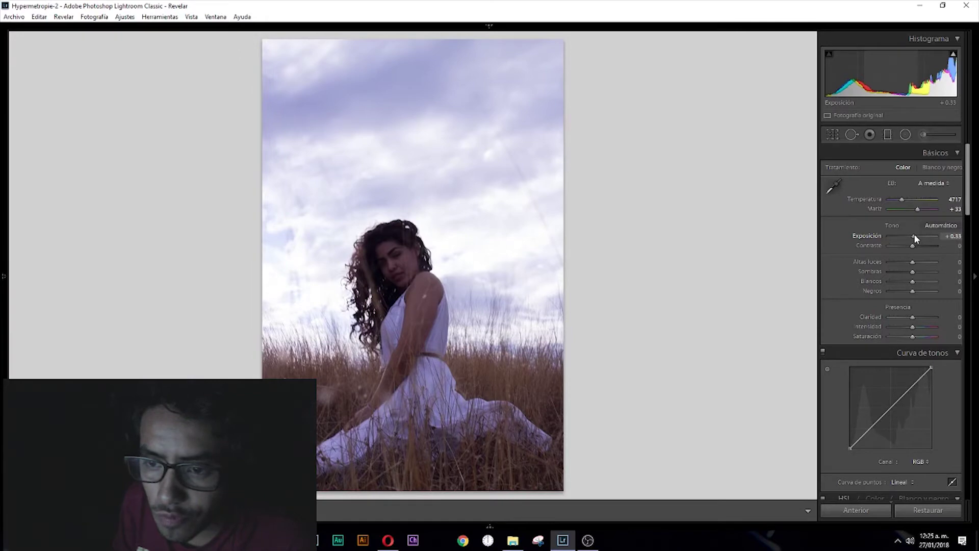
drag(915, 236, 920, 234)
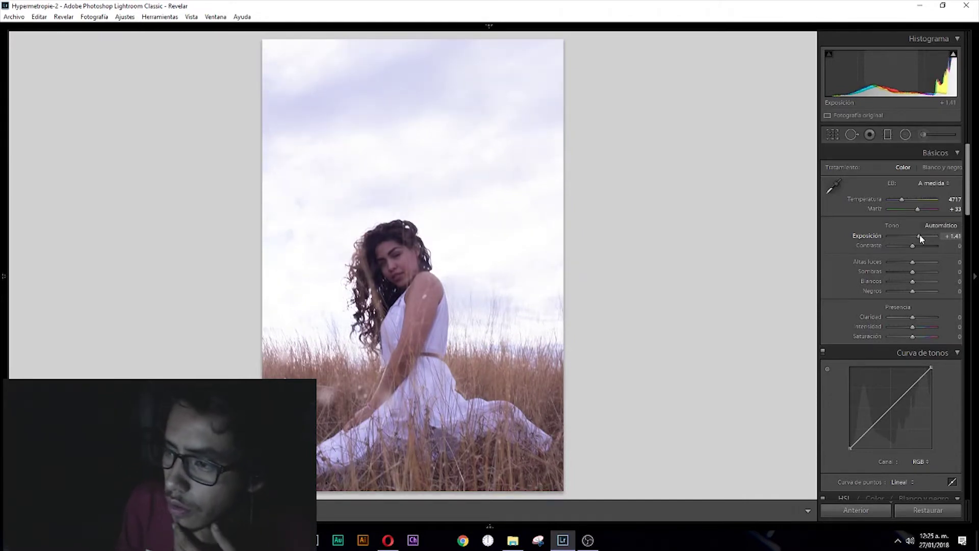
drag(919, 234, 921, 235)
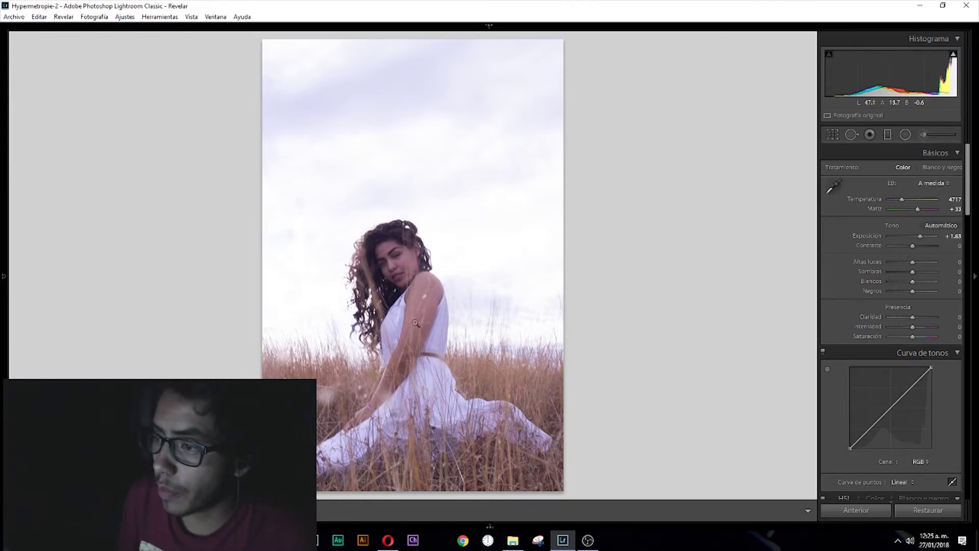
- Inspect the dress detail at 1:4 zoom, then return to the full-photo view
click(442, 378)
click(434, 338)
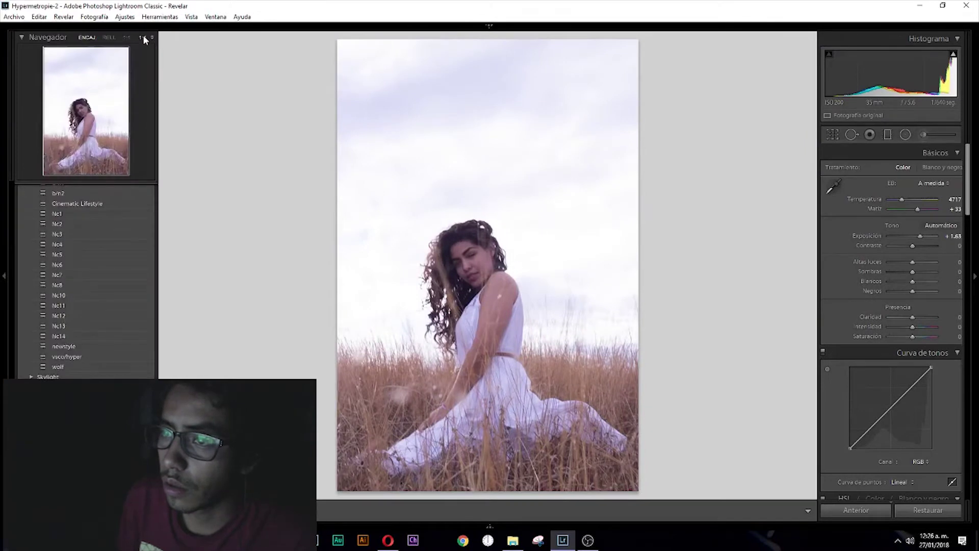
click(146, 37)
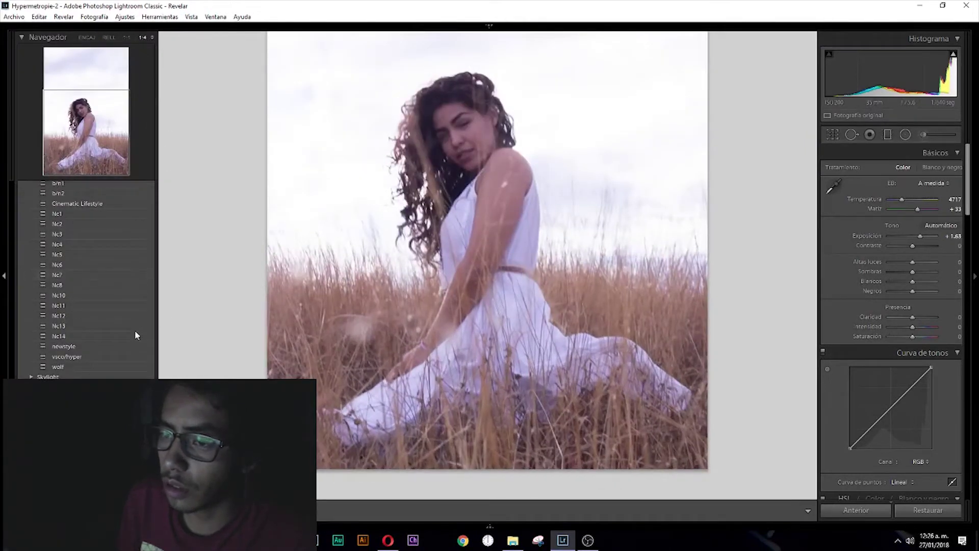
scroll(702, 305, up, 4)
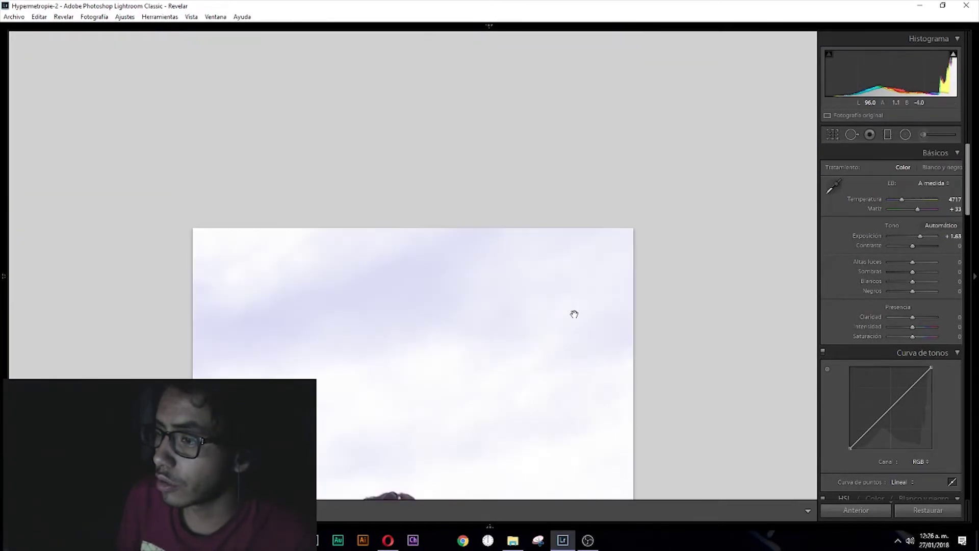
scroll(572, 313, down, 4)
scroll(562, 343, down, 3)
scroll(546, 323, up, 7)
click(531, 362)
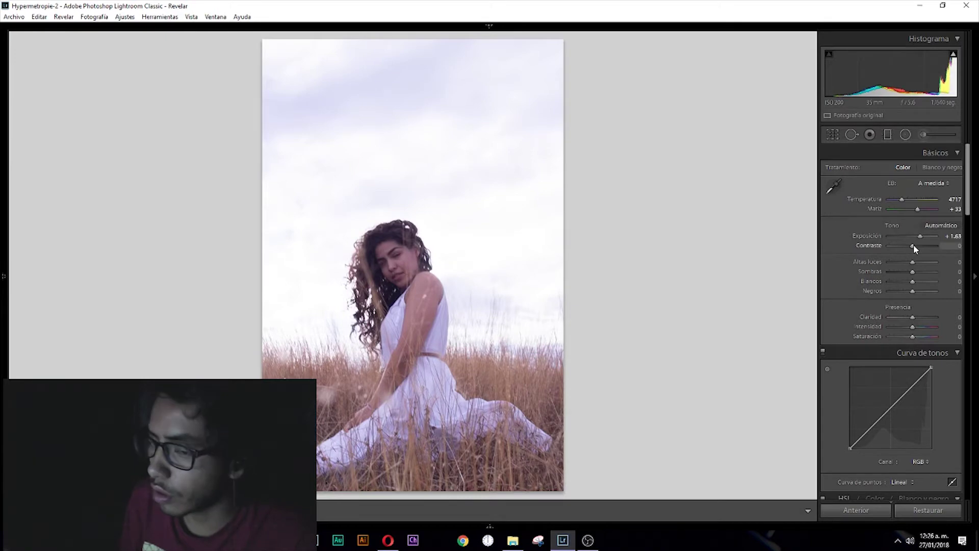
- Lower Contrast to −15 and Highlights to −78, then briefly zoom to check
drag(912, 246, 910, 245)
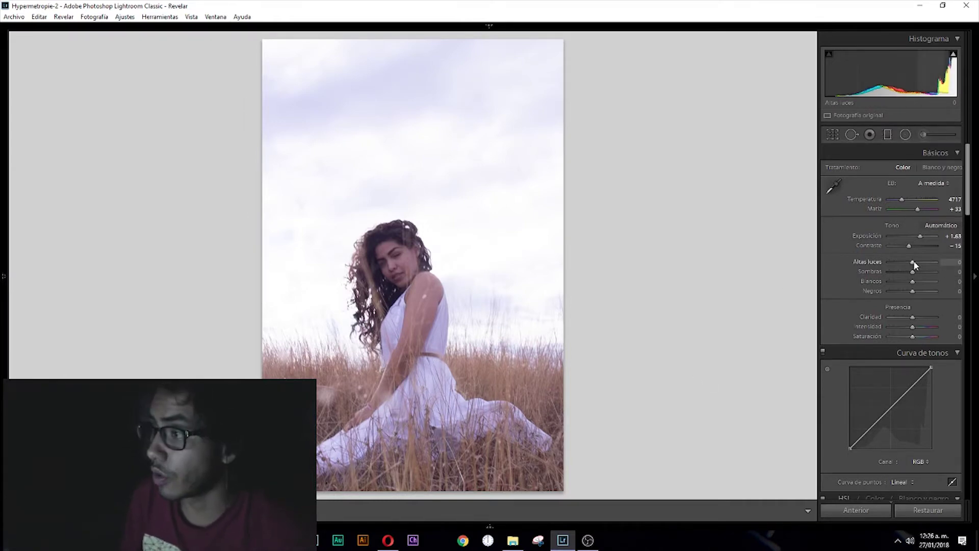
drag(913, 264, 909, 264)
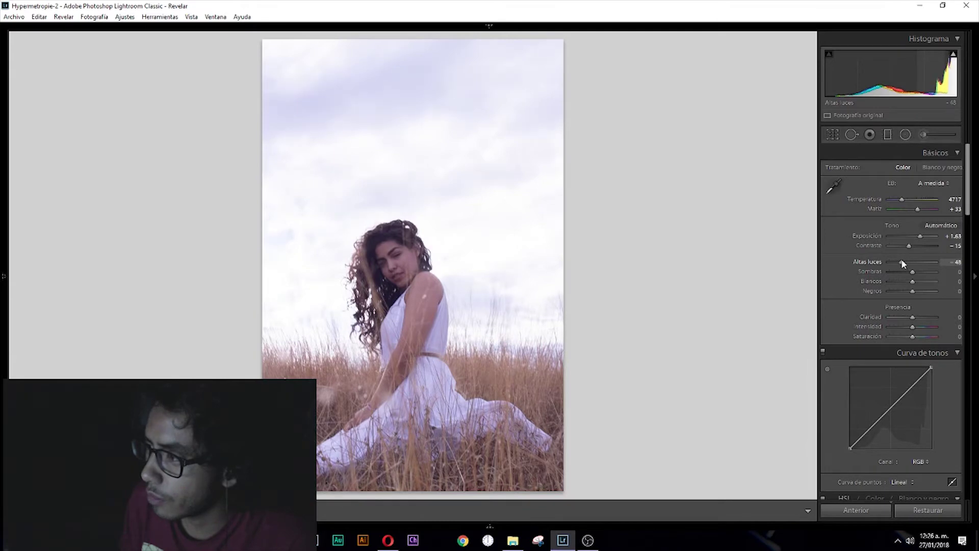
drag(902, 259, 899, 258)
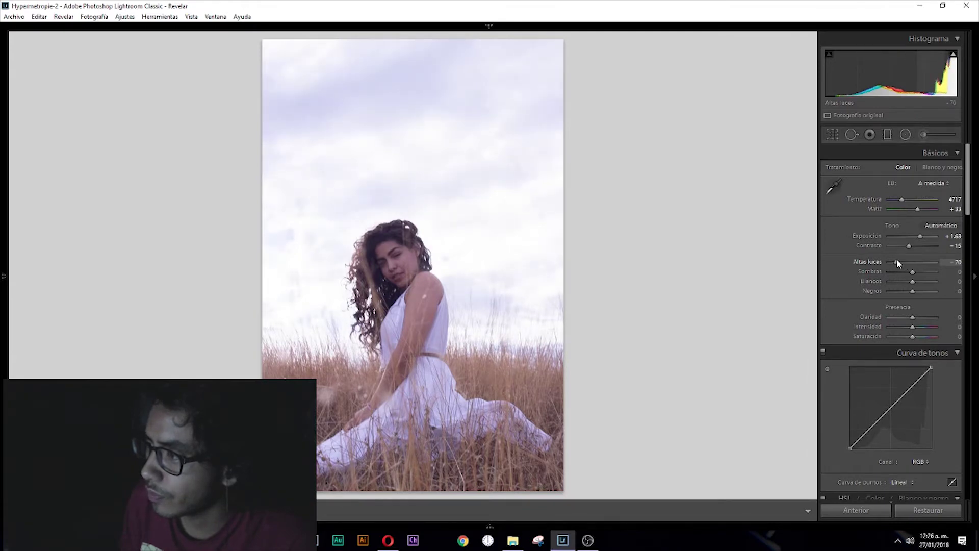
drag(896, 262, 895, 262)
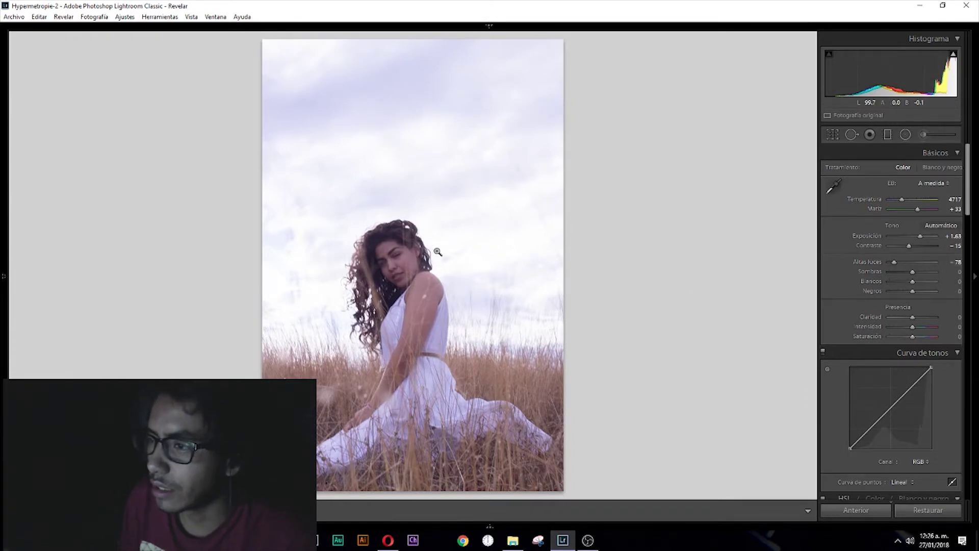
click(401, 196)
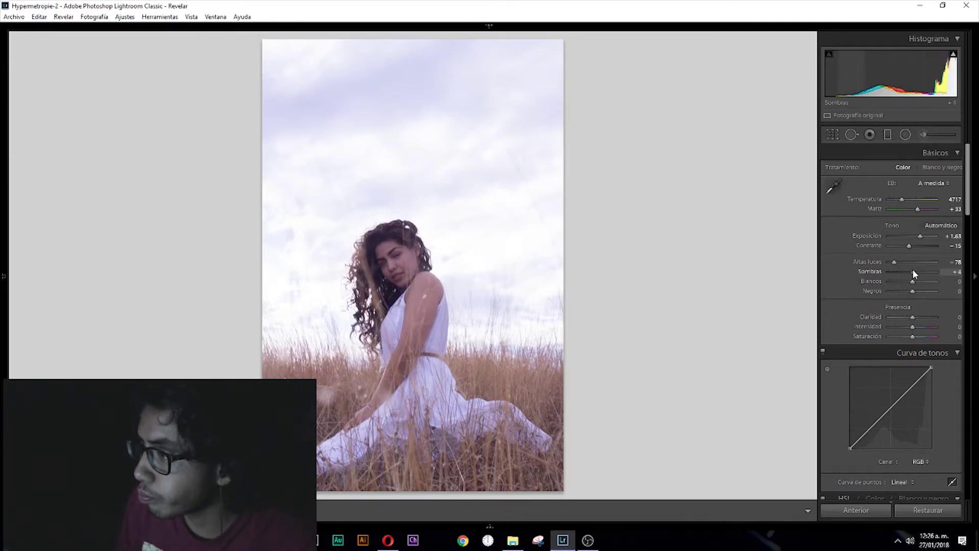
- Set Shadows to +20, Whites to −100 and Blacks to −57
drag(913, 270, 919, 272)
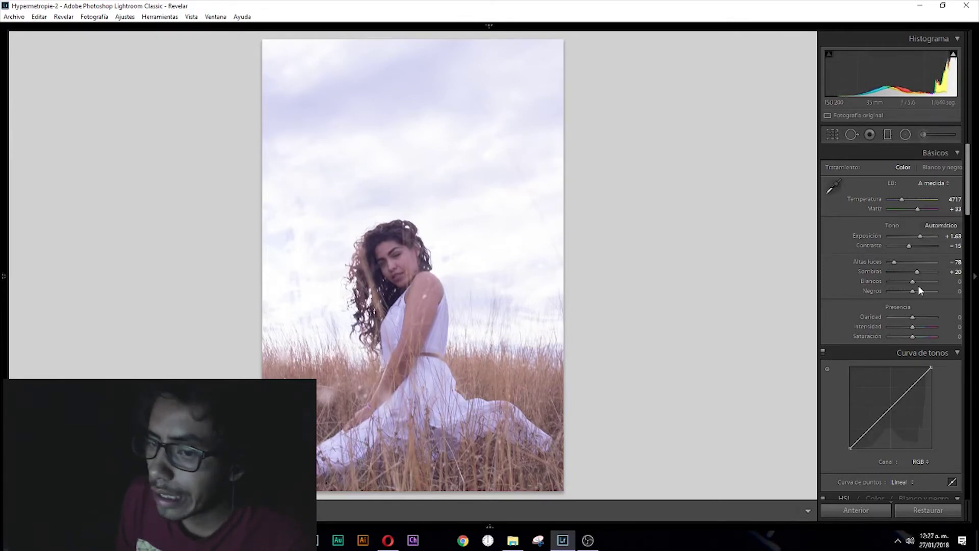
drag(913, 281, 889, 282)
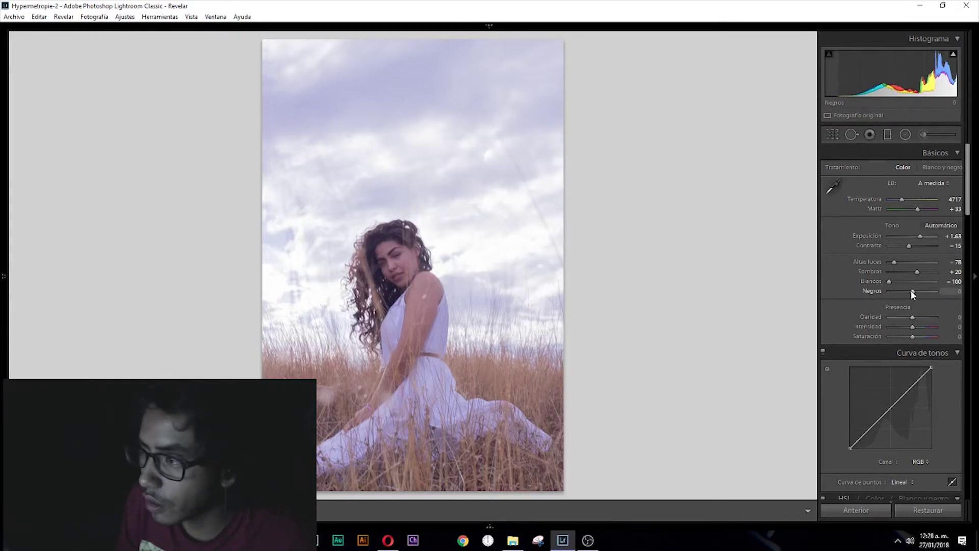
drag(911, 291, 904, 291)
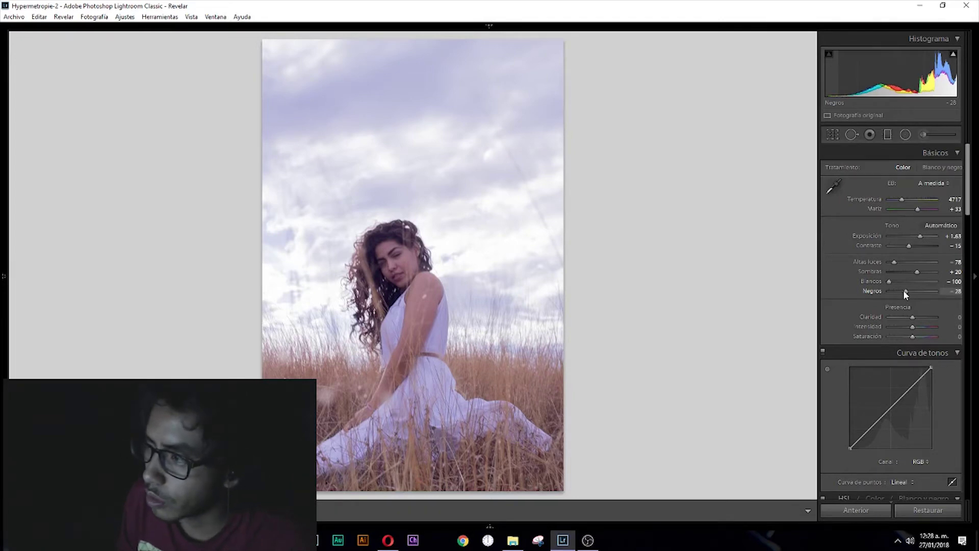
drag(905, 291, 898, 290)
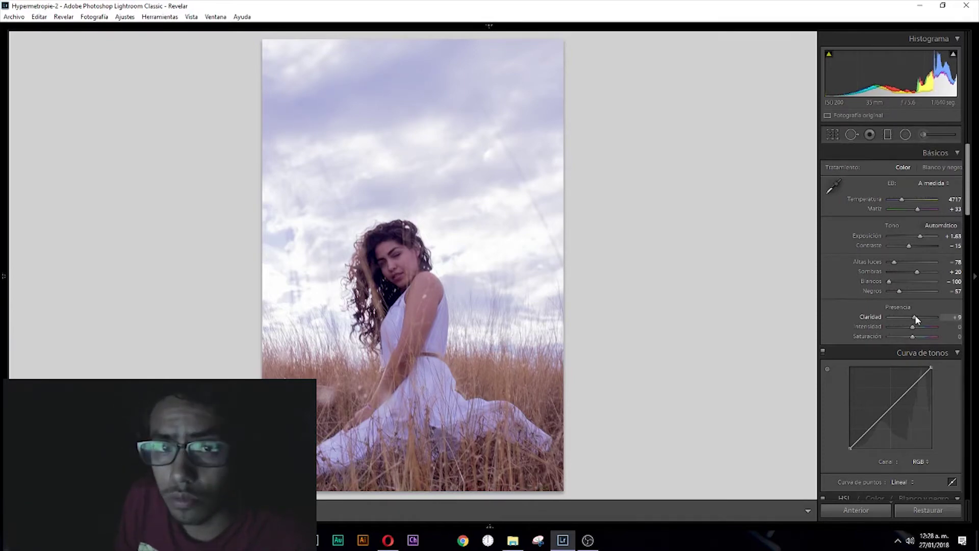
- Set Clarity to −2, Vibrance to +17 and Saturation to −13
mouse_move(916, 317)
mouse_down()
mouse_move(925, 317)
mouse_move(914, 318)
mouse_up()
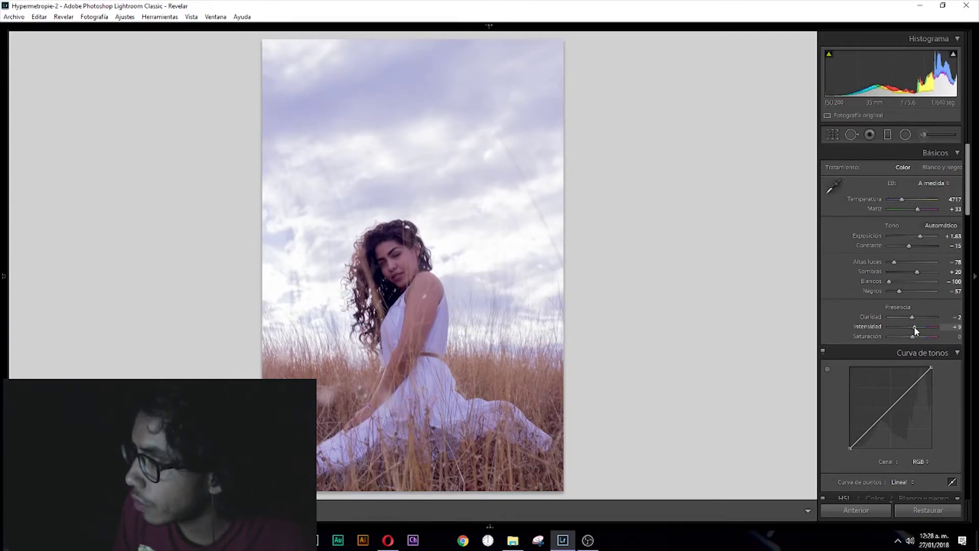
drag(915, 331, 918, 331)
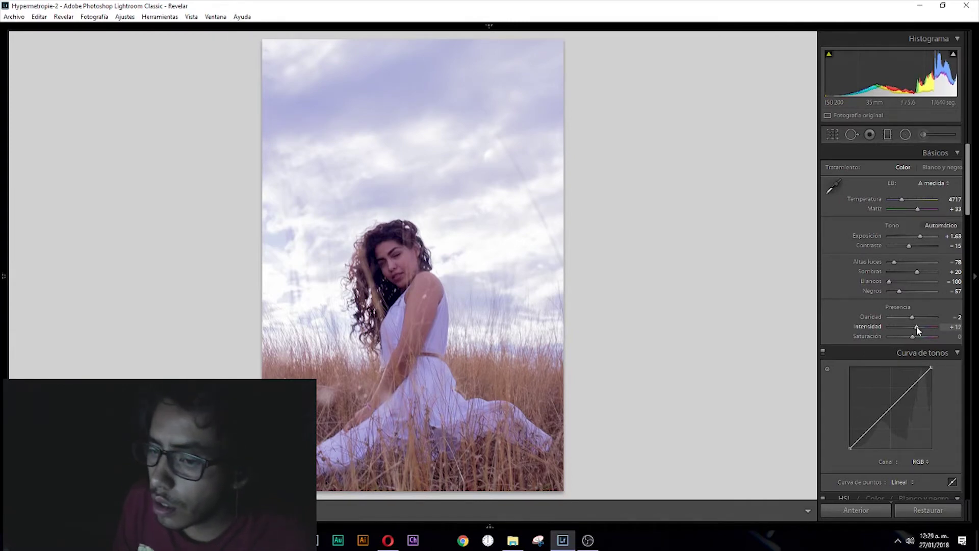
drag(912, 335, 908, 335)
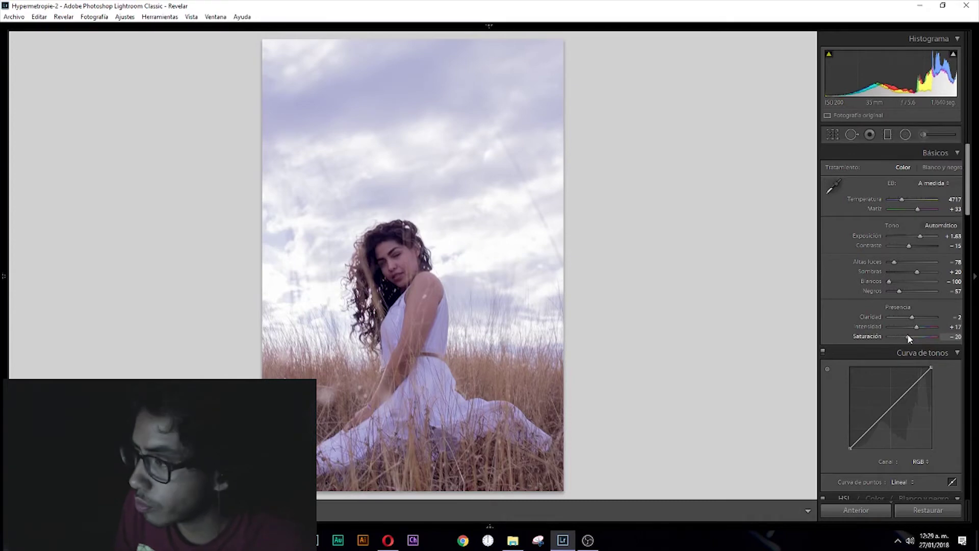
key(Up)
key(Up)
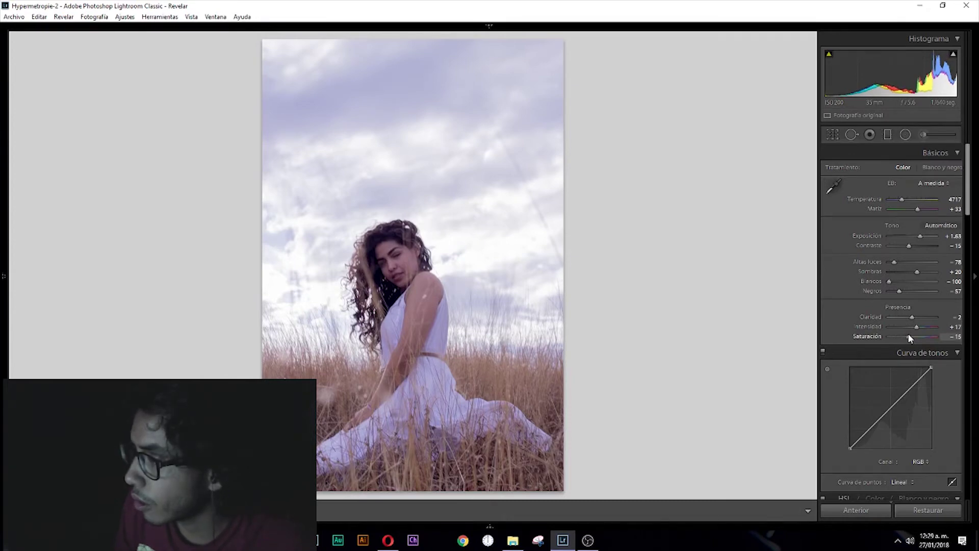
drag(908, 335, 906, 335)
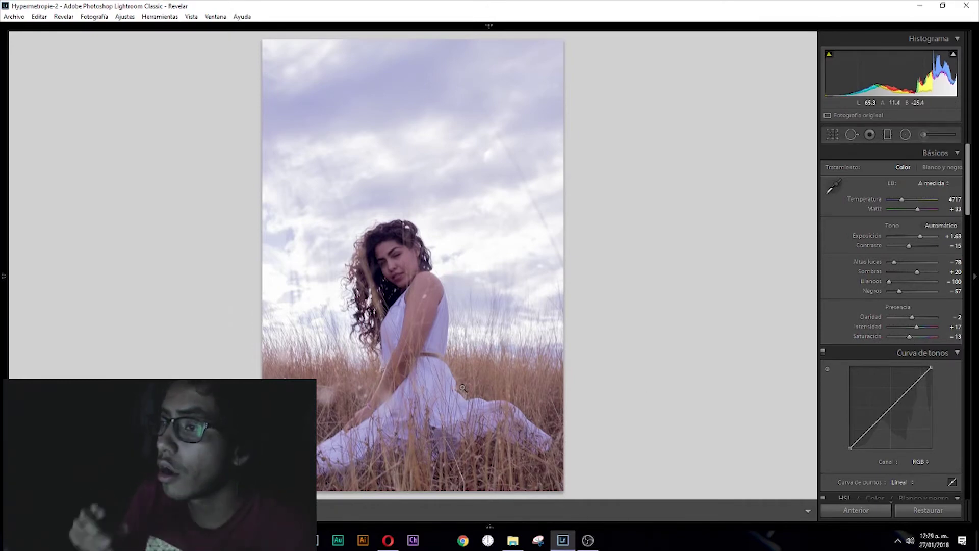
- Zoom in to inspect the edited photo and back out to full view
click(472, 383)
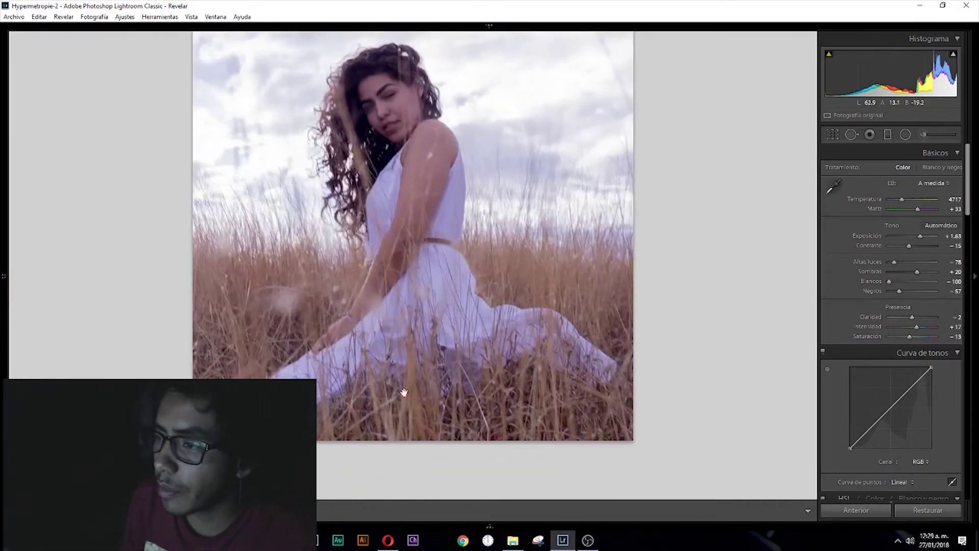
click(522, 309)
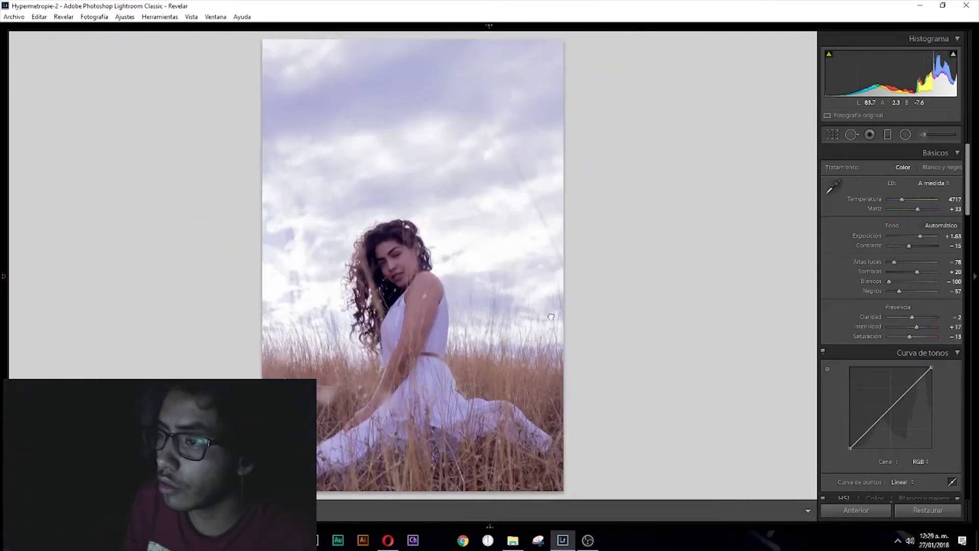
click(510, 265)
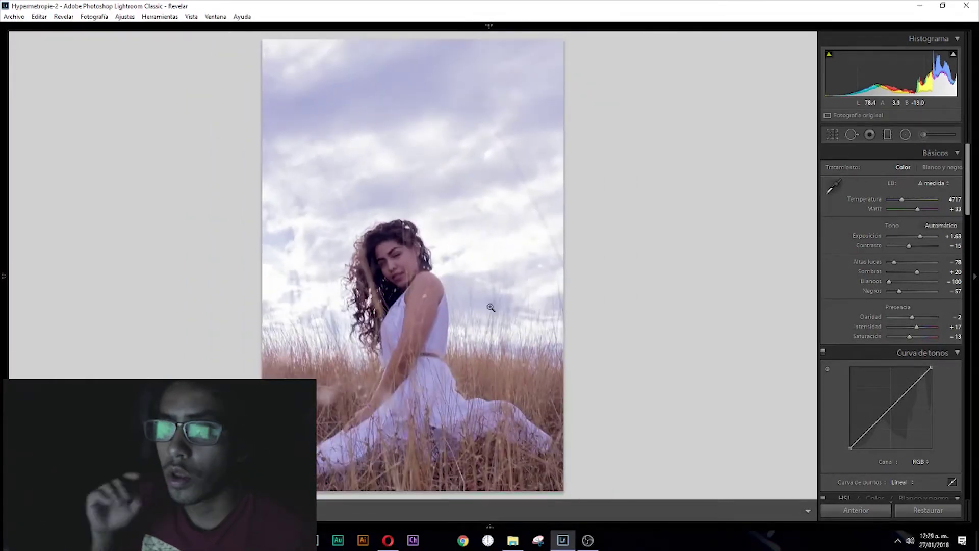
- Preview white, light grey, medium grey, dark grey, darkest grey and black backdrops
right_click(665, 334)
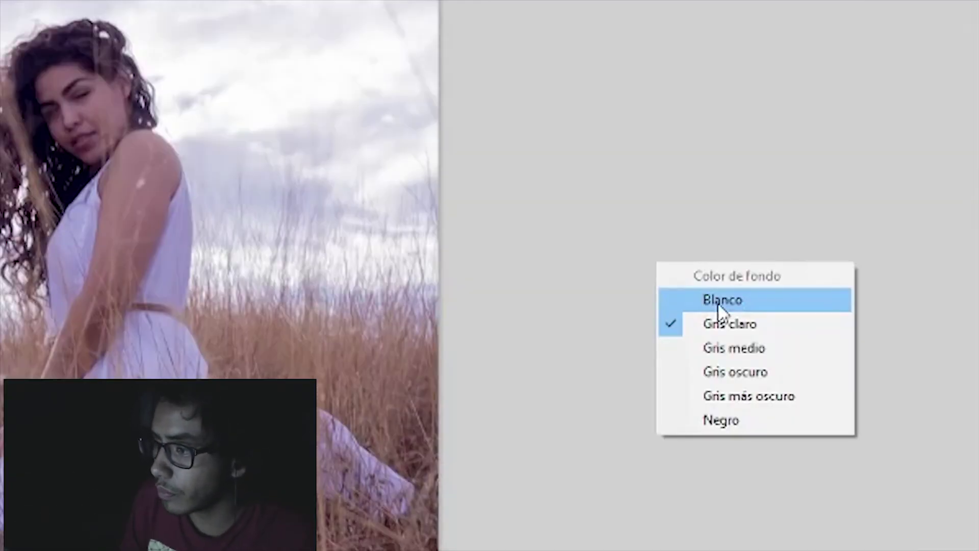
click(720, 304)
right_click(718, 304)
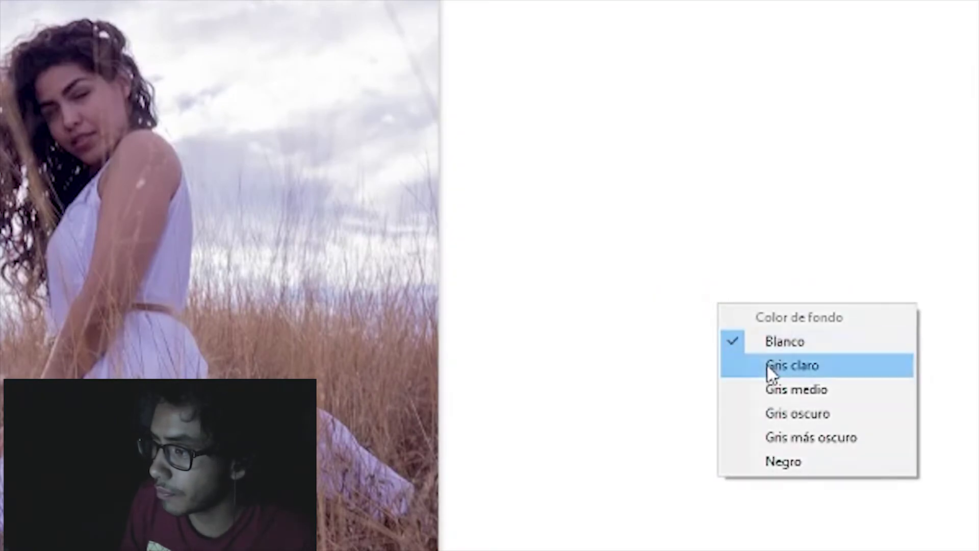
click(768, 366)
right_click(742, 306)
click(793, 393)
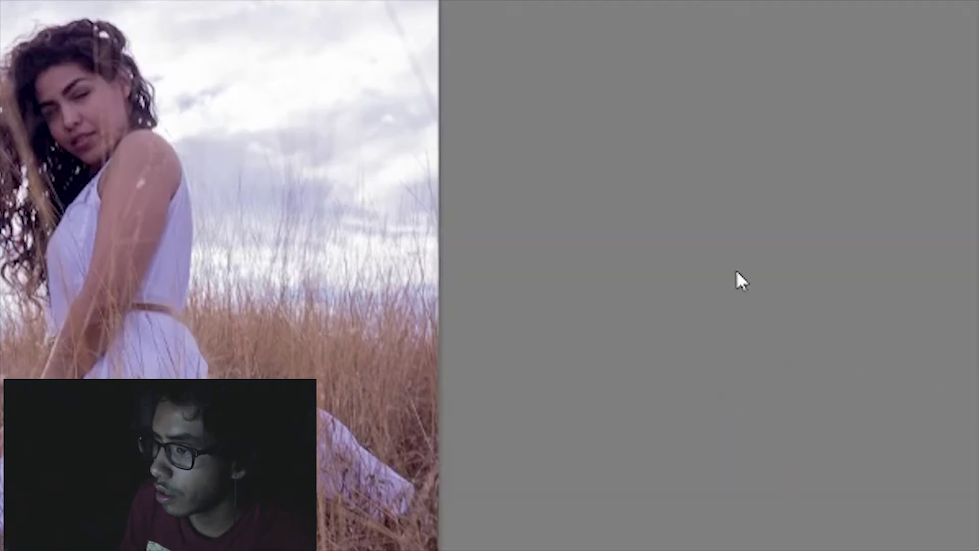
right_click(736, 270)
click(804, 381)
right_click(711, 266)
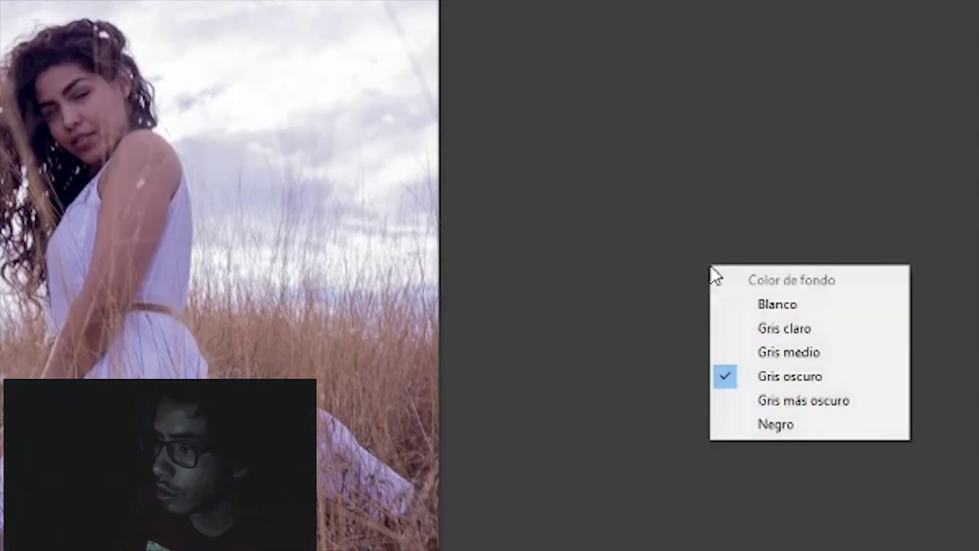
click(787, 404)
right_click(751, 276)
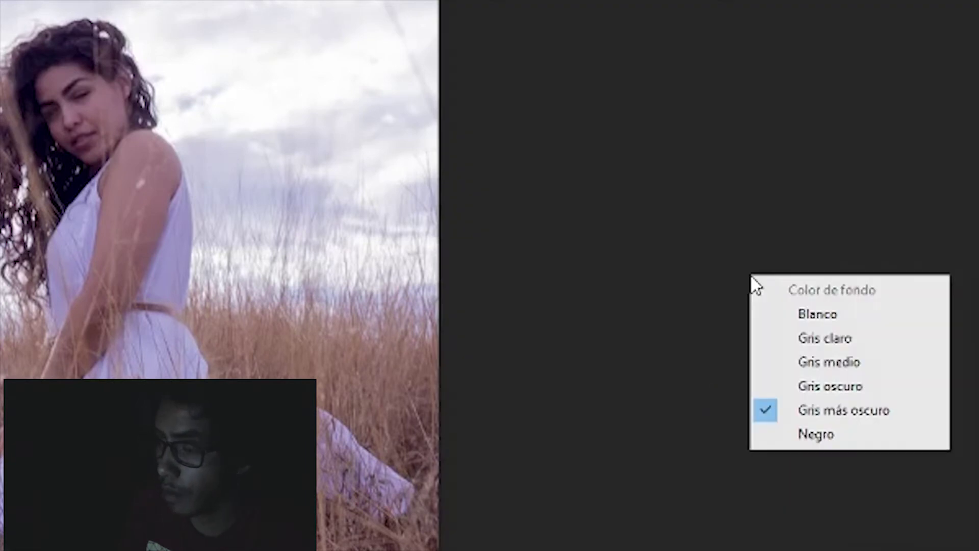
click(822, 435)
- Compare medium grey, light grey and white again, settling on a medium grey backdrop
right_click(760, 386)
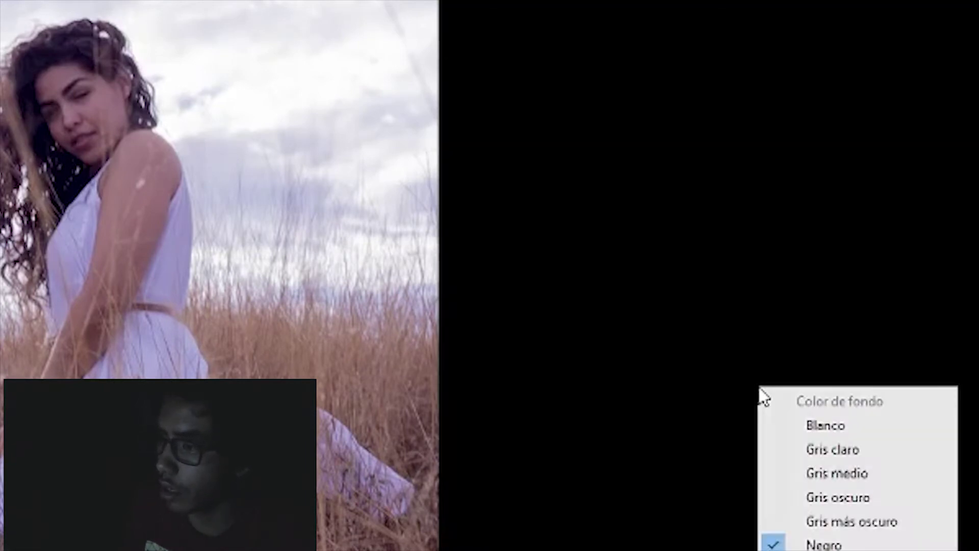
click(812, 467)
right_click(766, 408)
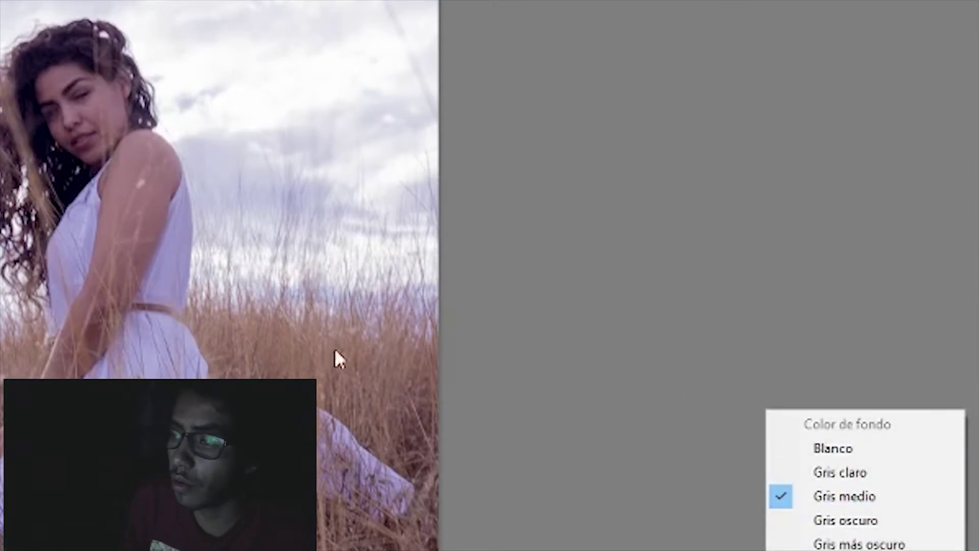
click(902, 475)
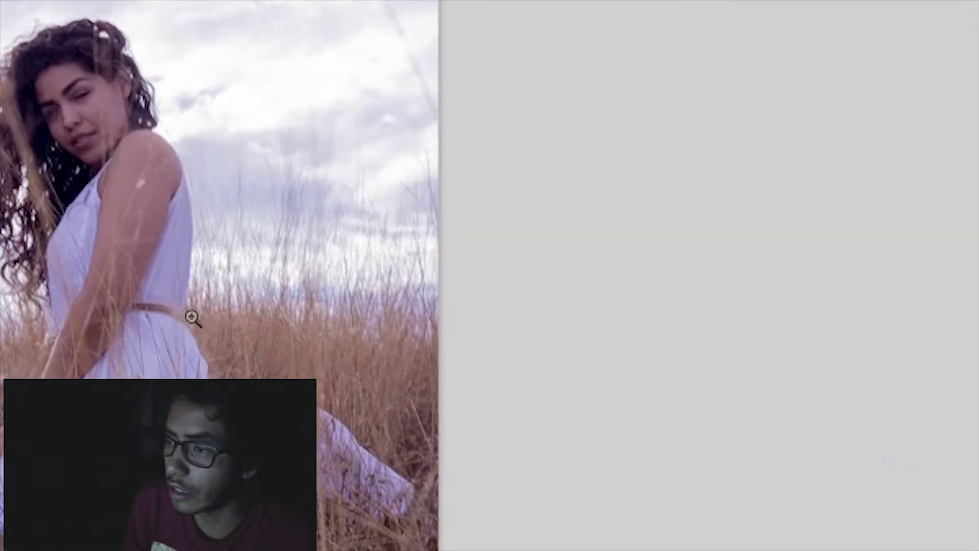
right_click(629, 235)
click(708, 276)
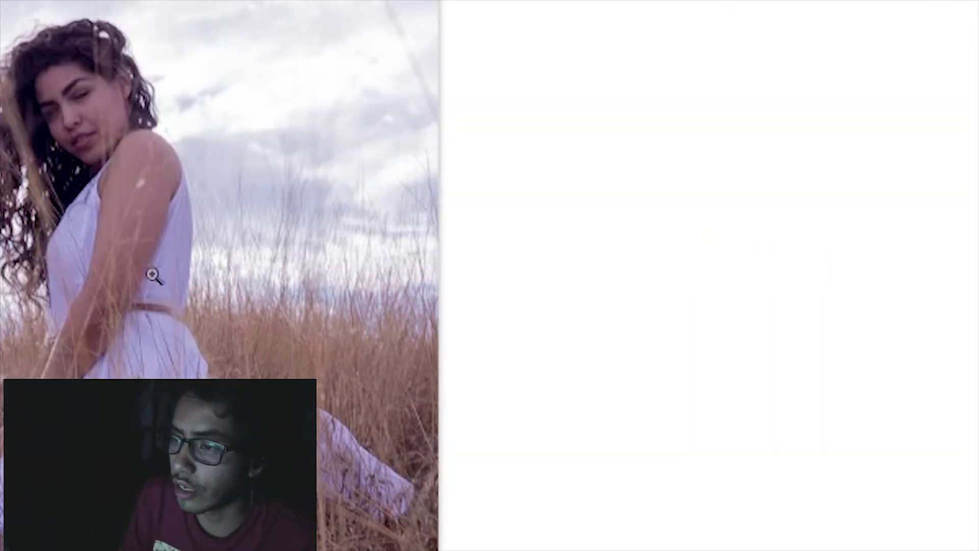
drag(153, 274, 208, 262)
right_click(616, 203)
click(702, 276)
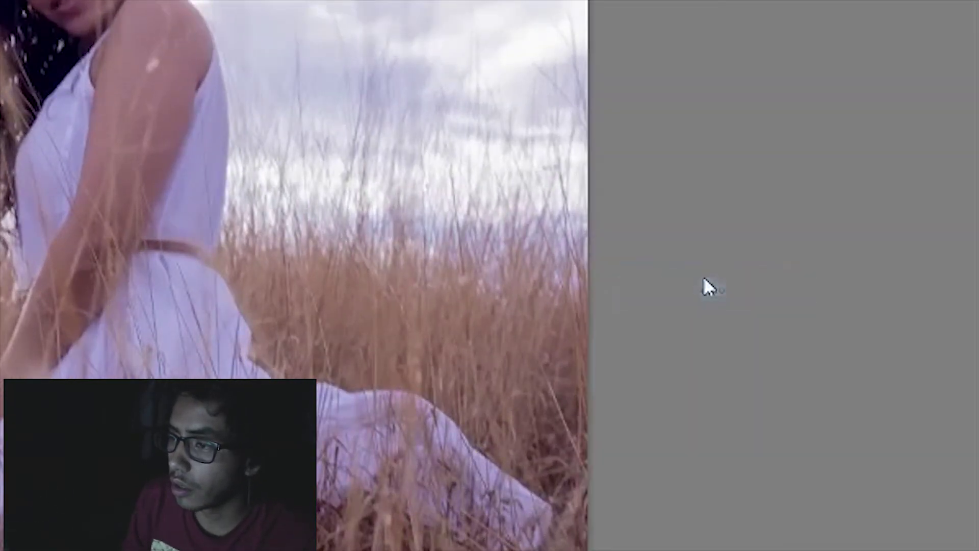
right_click(735, 179)
click(643, 138)
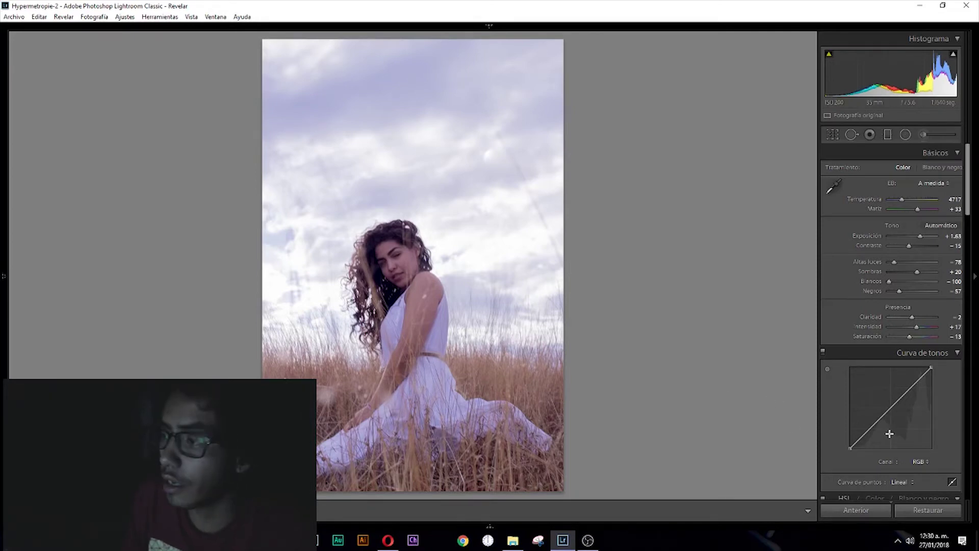
- Add midtone, highlight and shadow control points to the RGB tone curve
scroll(878, 436, down, 3)
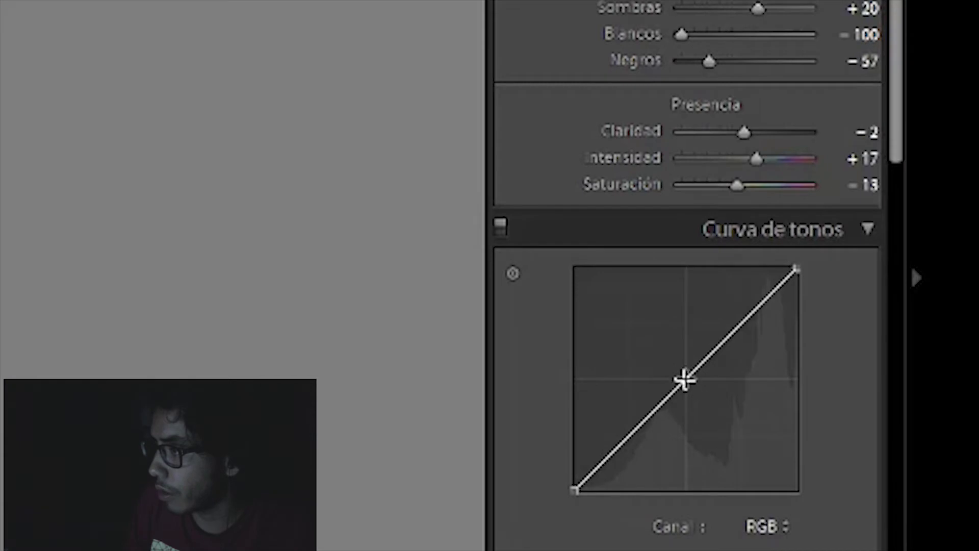
click(683, 377)
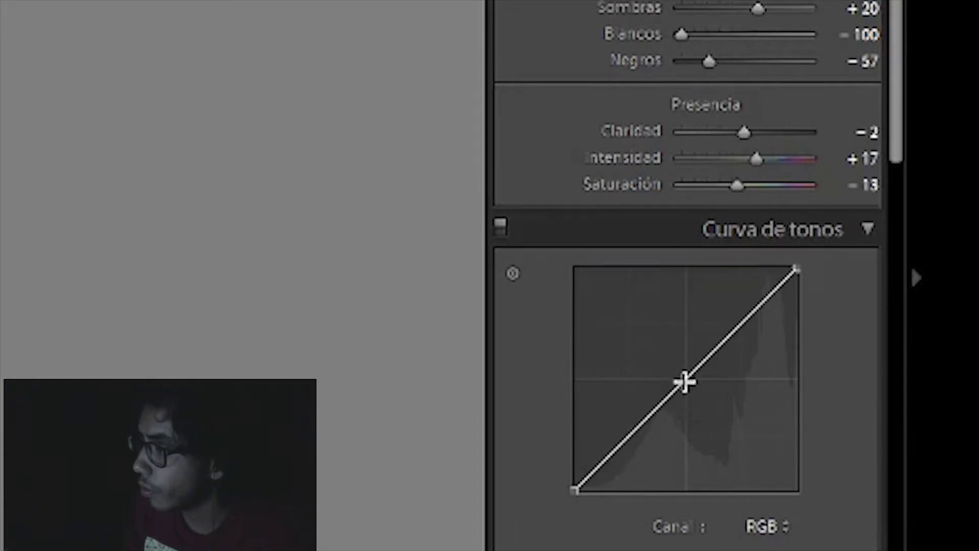
click(686, 380)
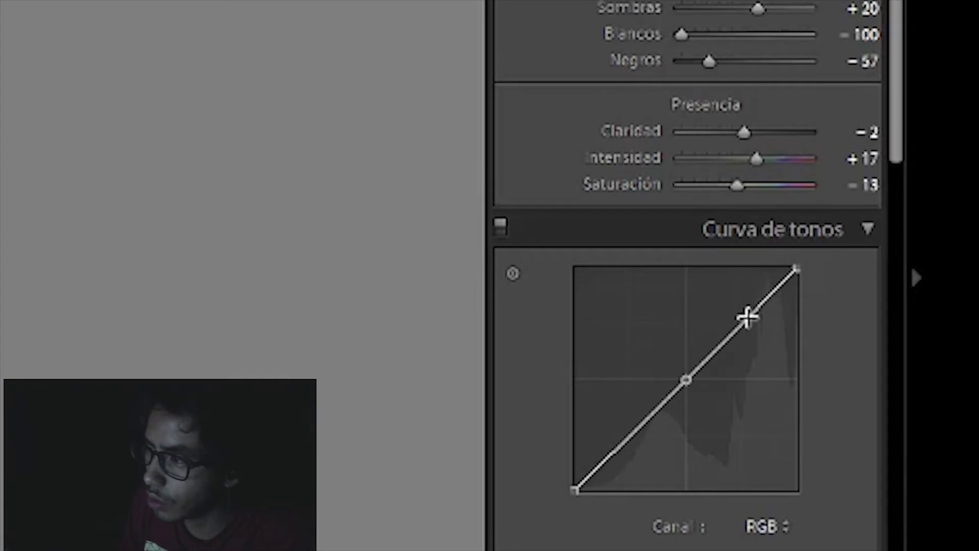
click(752, 313)
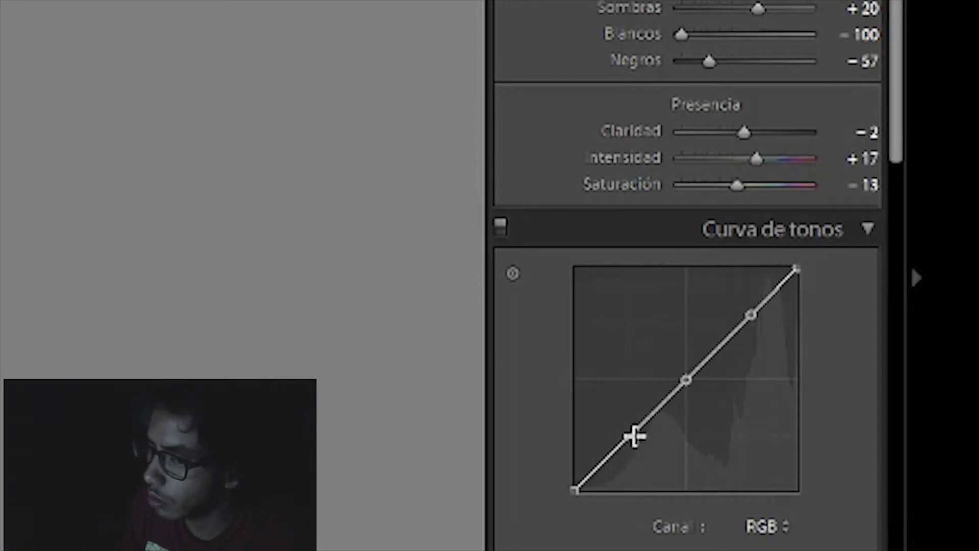
click(638, 428)
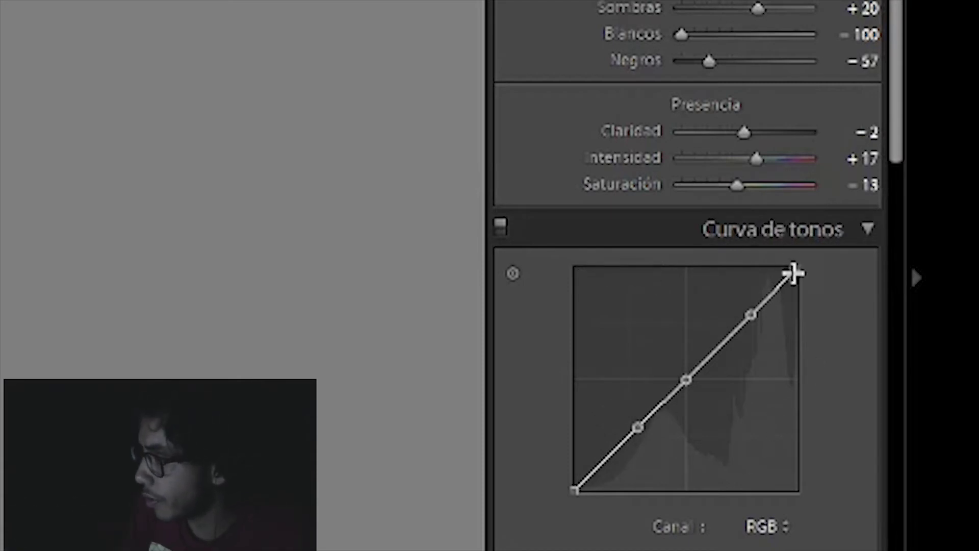
mouse_move(794, 271)
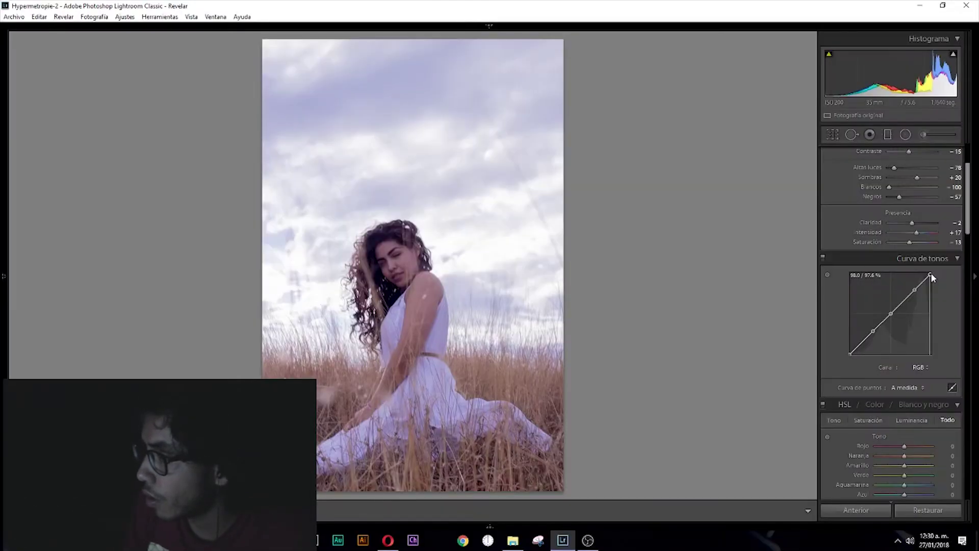
- Lower the white endpoint to about 88.6%, shape a gentle S, and lift the black endpoint
drag(795, 270, 795, 286)
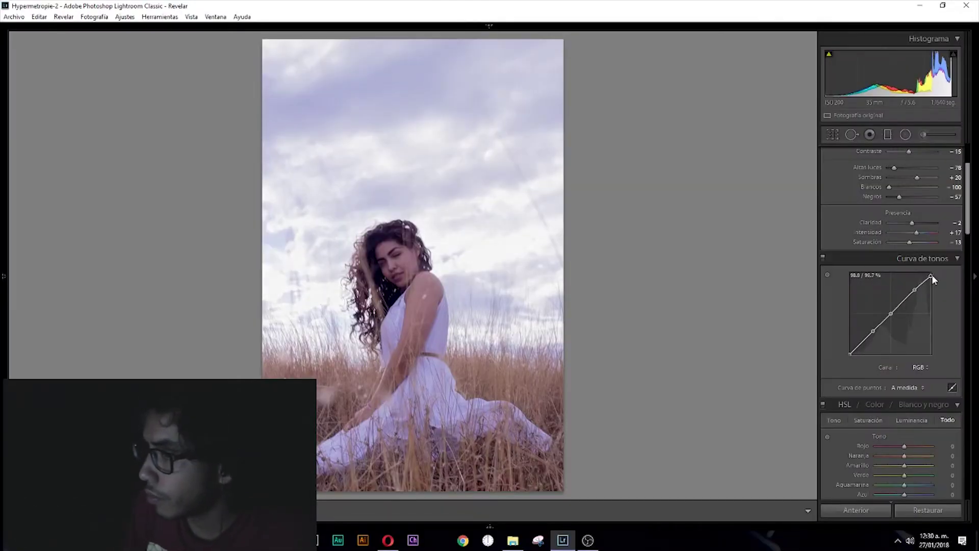
drag(933, 280, 937, 274)
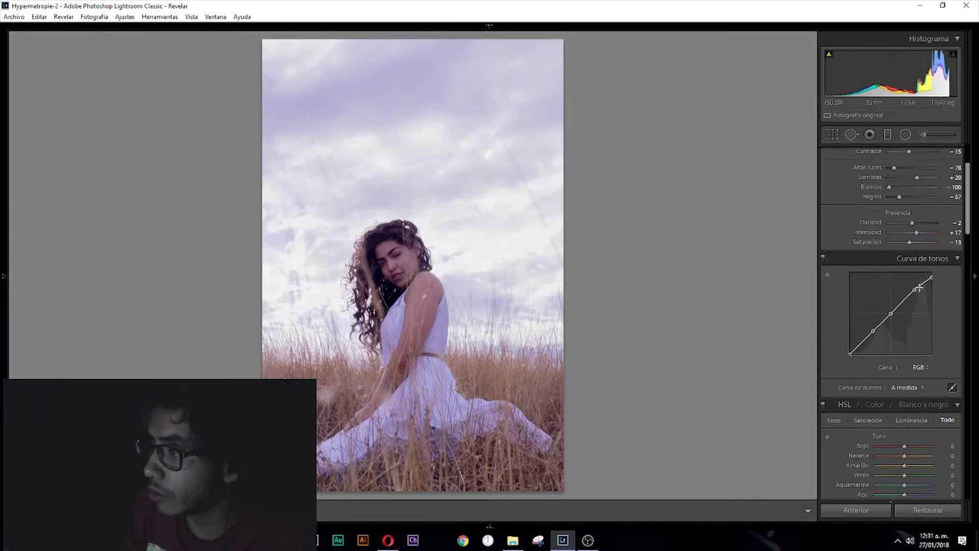
drag(915, 289, 916, 285)
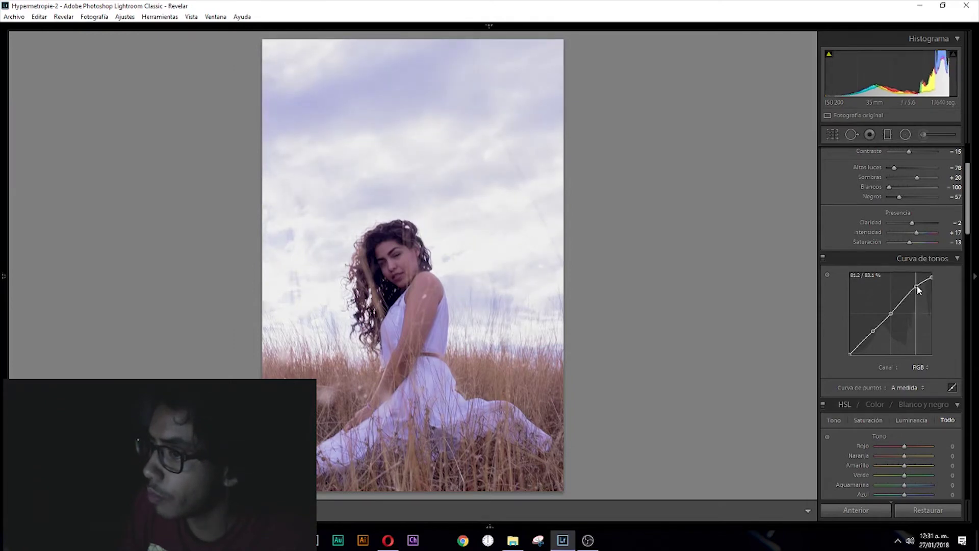
drag(917, 287, 916, 288)
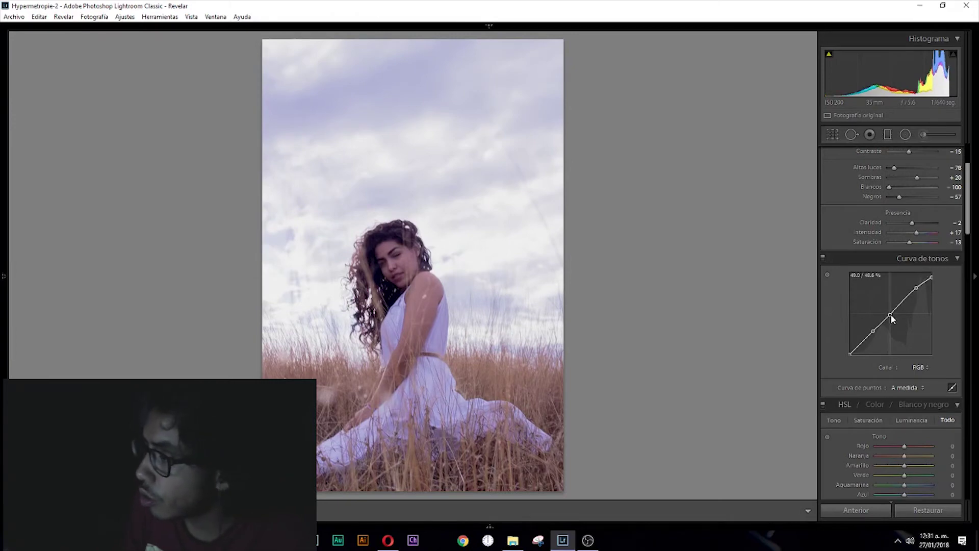
drag(891, 314, 896, 312)
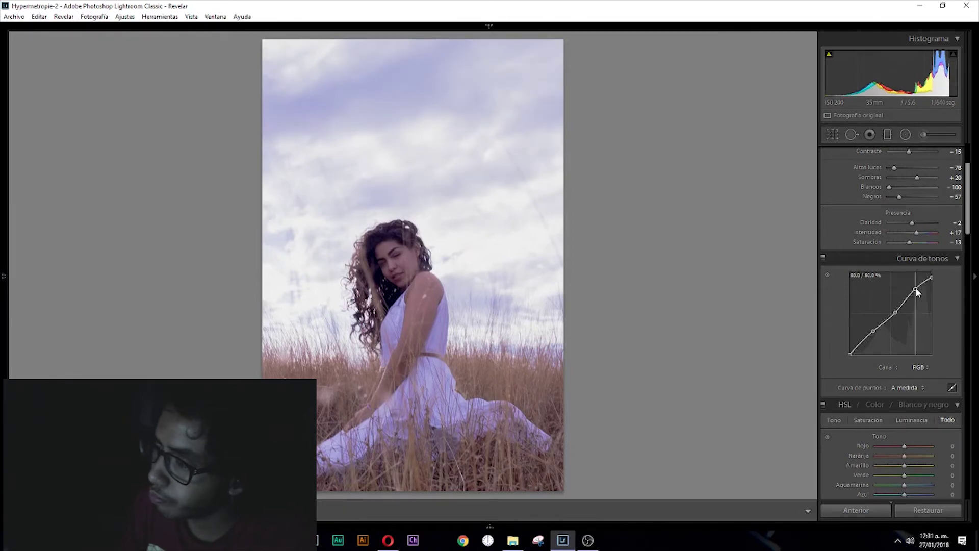
drag(917, 288, 914, 293)
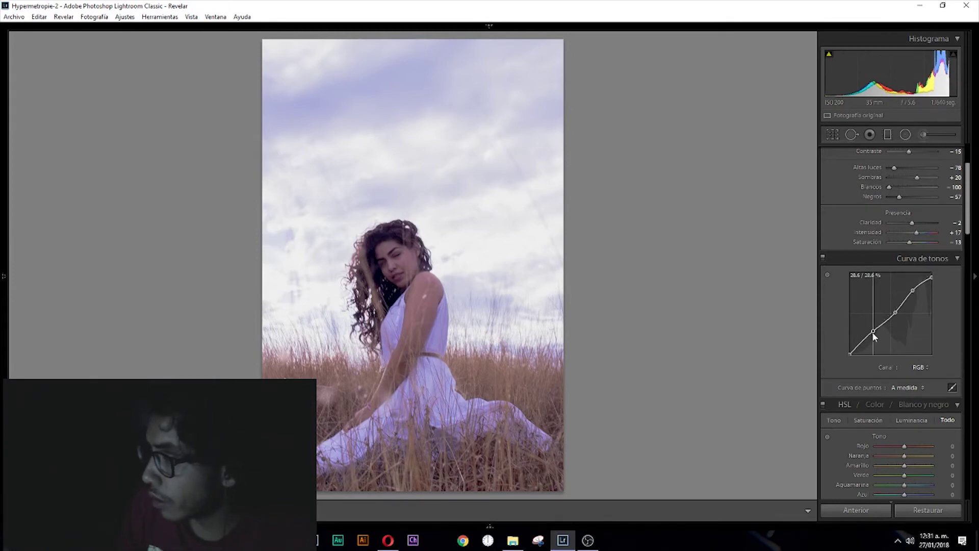
drag(873, 331, 876, 334)
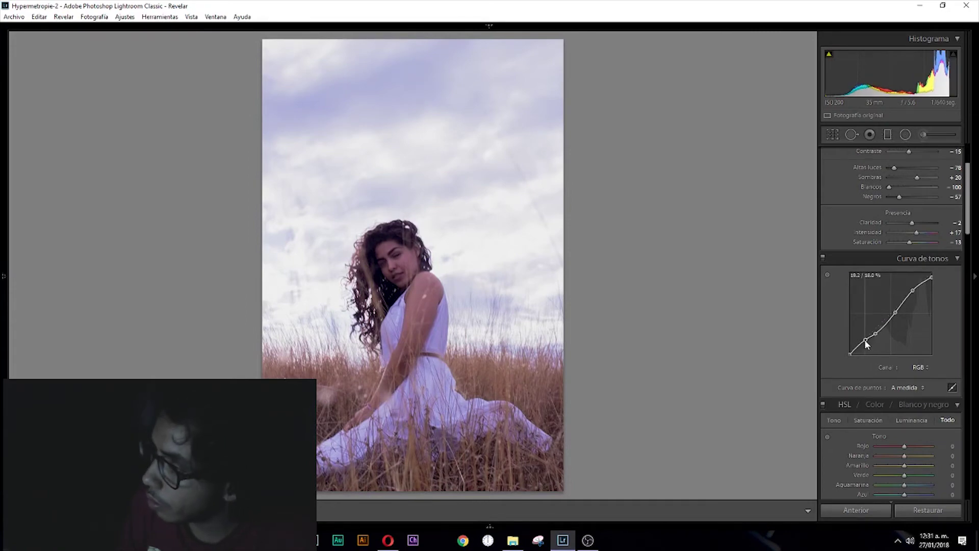
drag(866, 341, 877, 335)
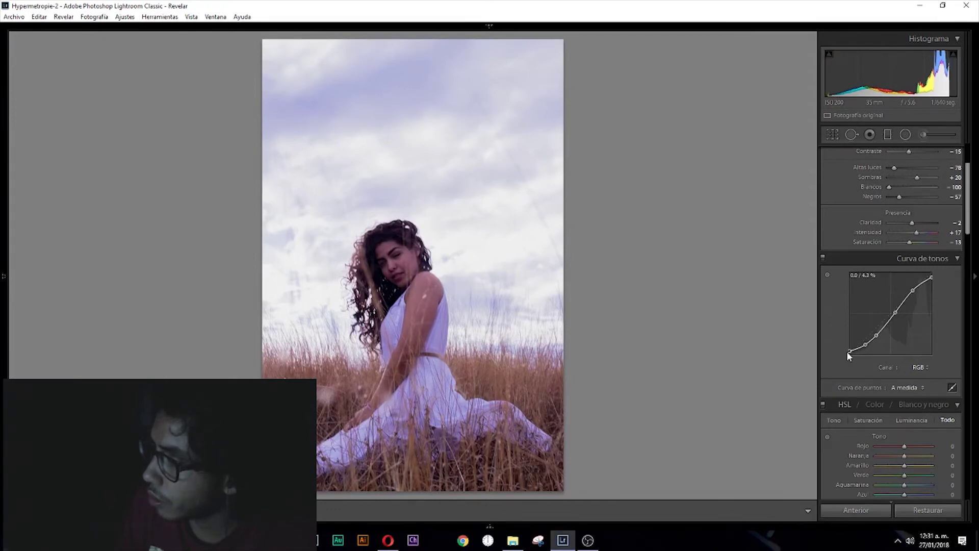
drag(846, 350, 830, 349)
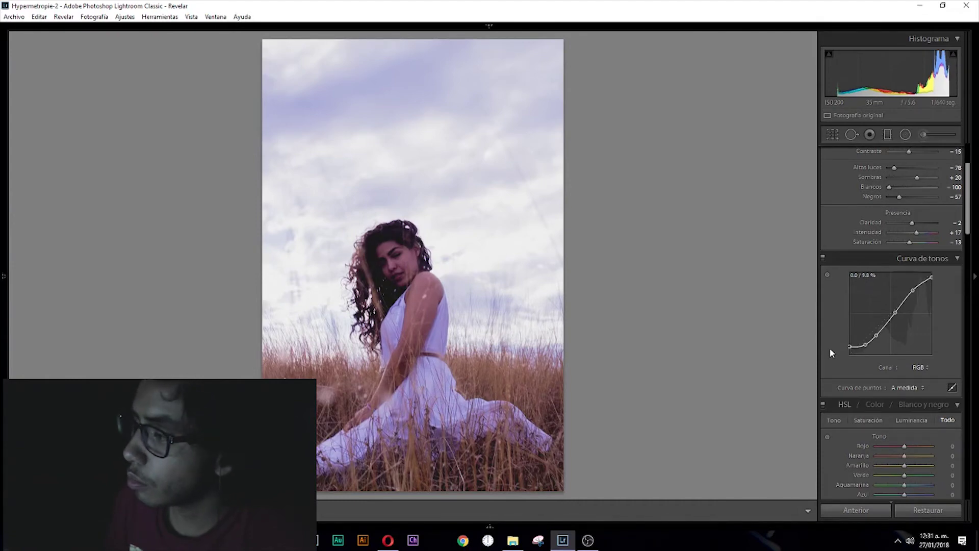
drag(830, 350, 829, 351)
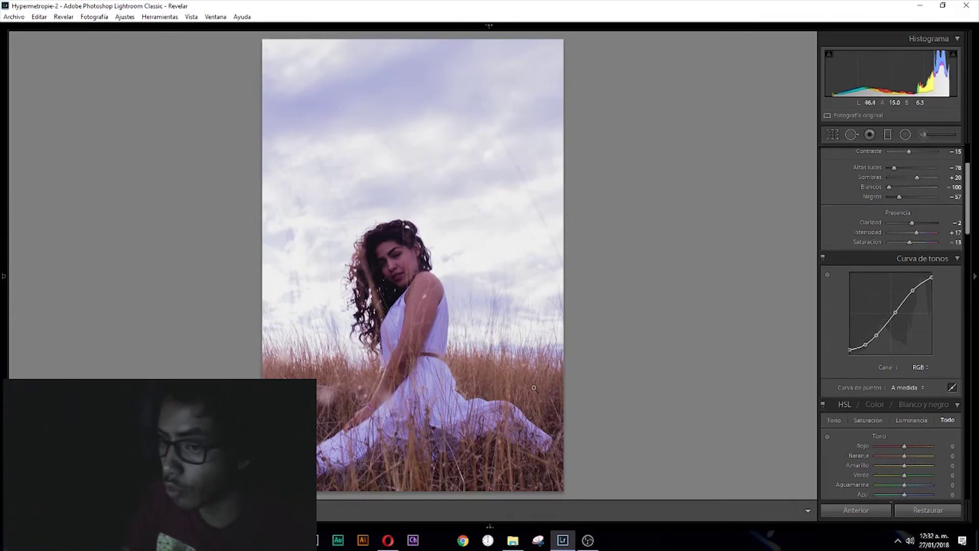
- Preview the Red, Green and Blue channel curves, then return to the RGB curve
scroll(914, 378, down, 3)
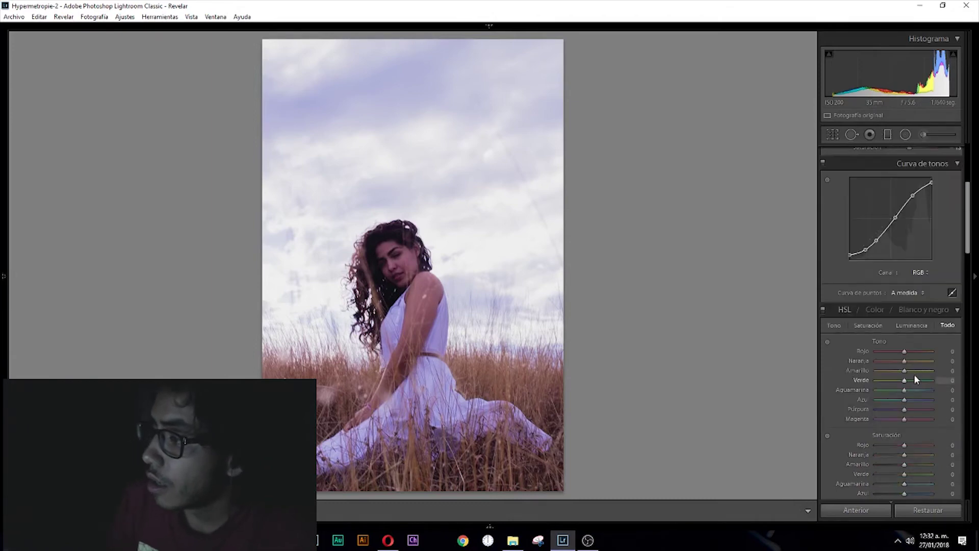
click(919, 273)
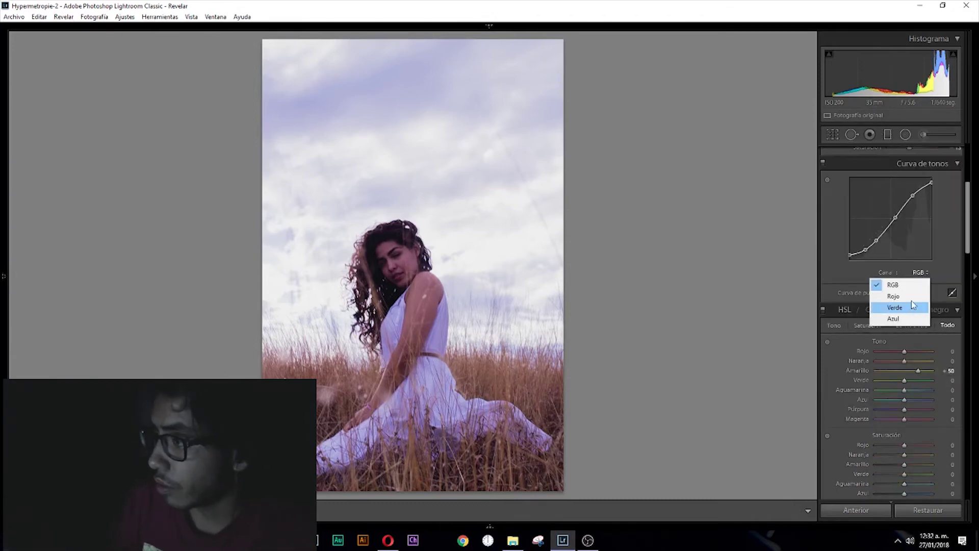
click(913, 294)
click(929, 276)
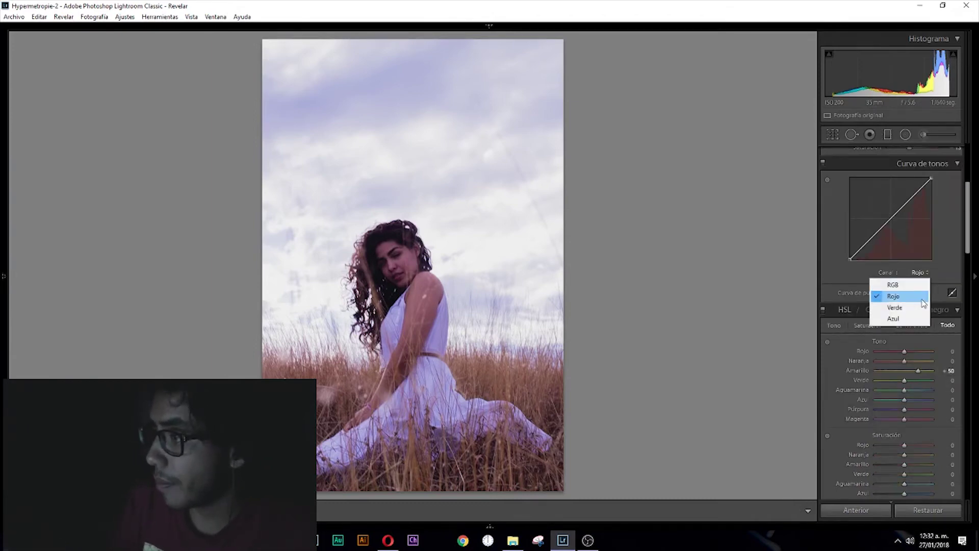
click(913, 307)
click(920, 273)
click(913, 320)
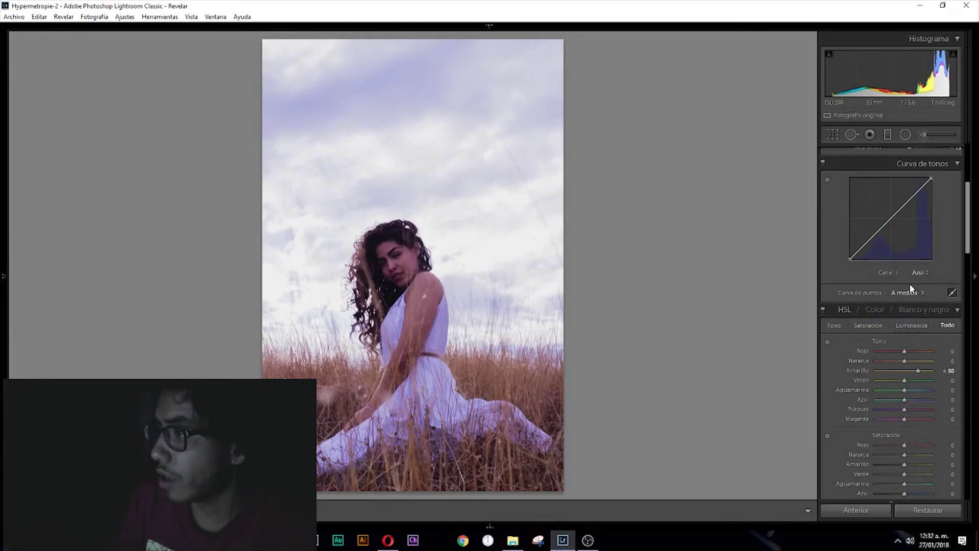
click(920, 273)
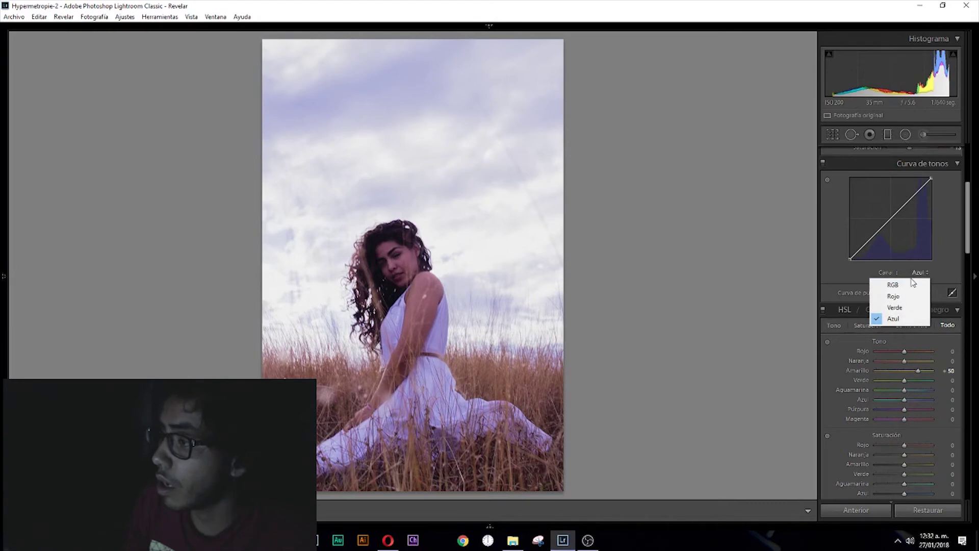
click(904, 286)
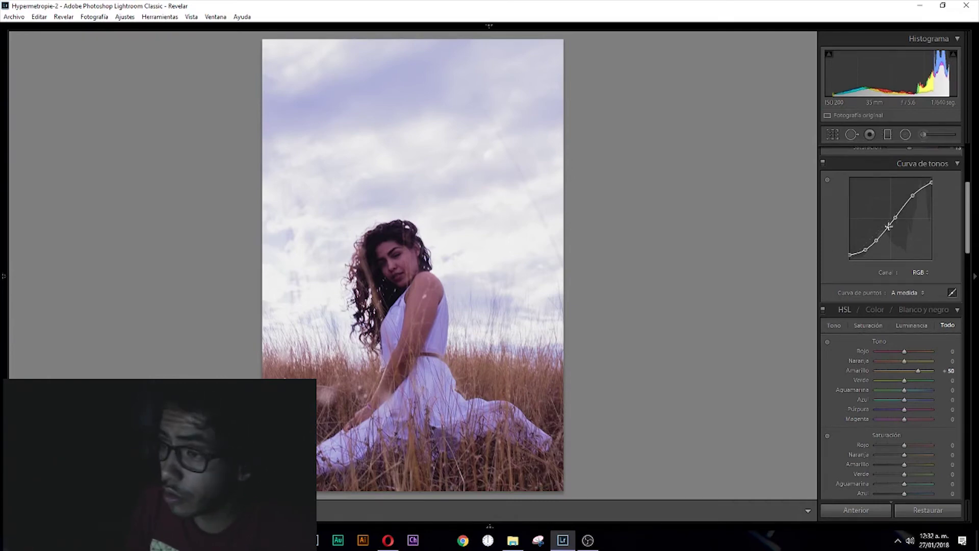
scroll(888, 226, down, 3)
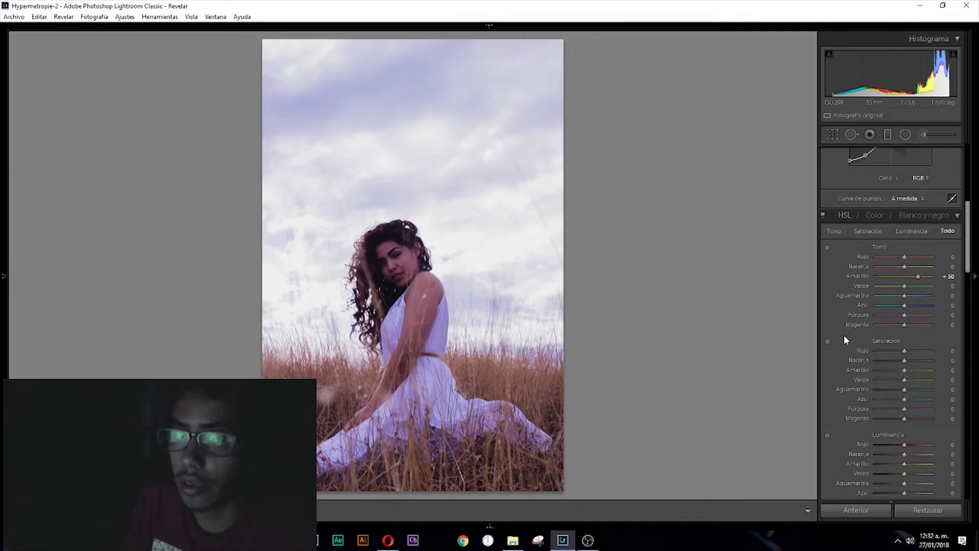
- Enter HSL hues −9, −13, −21, −26, −8, −4 and raise Yellow saturation to +17
scroll(847, 369, down, 6)
scroll(846, 352, down, 3)
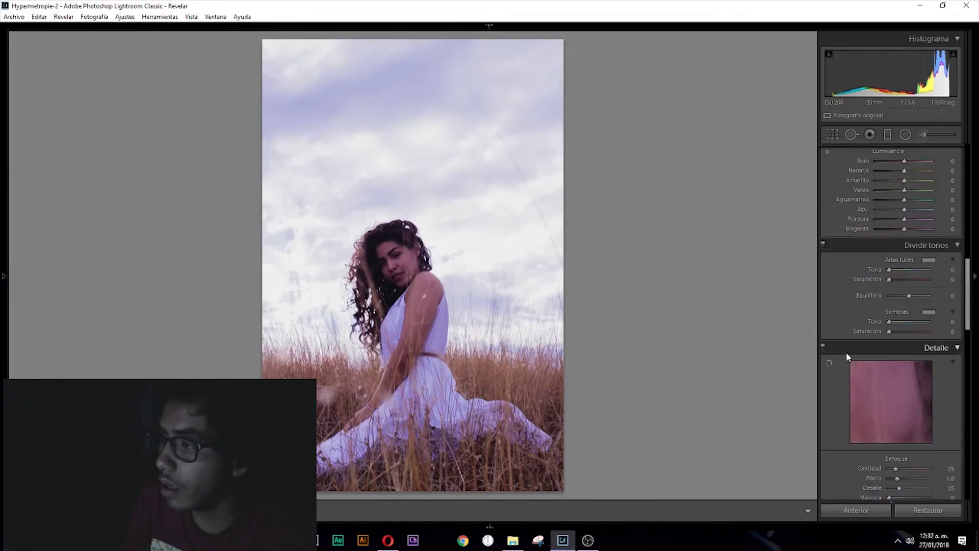
scroll(888, 275, up, 5)
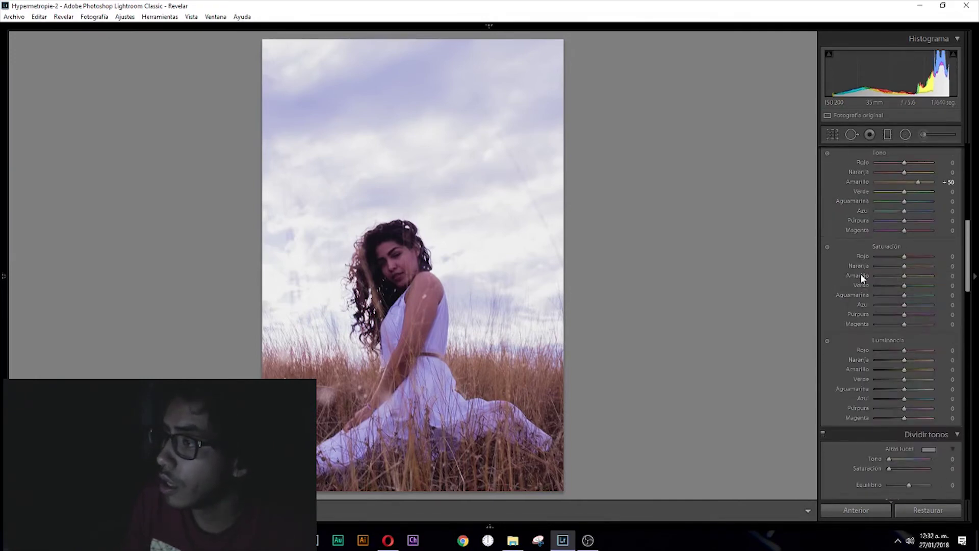
scroll(862, 278, up, 5)
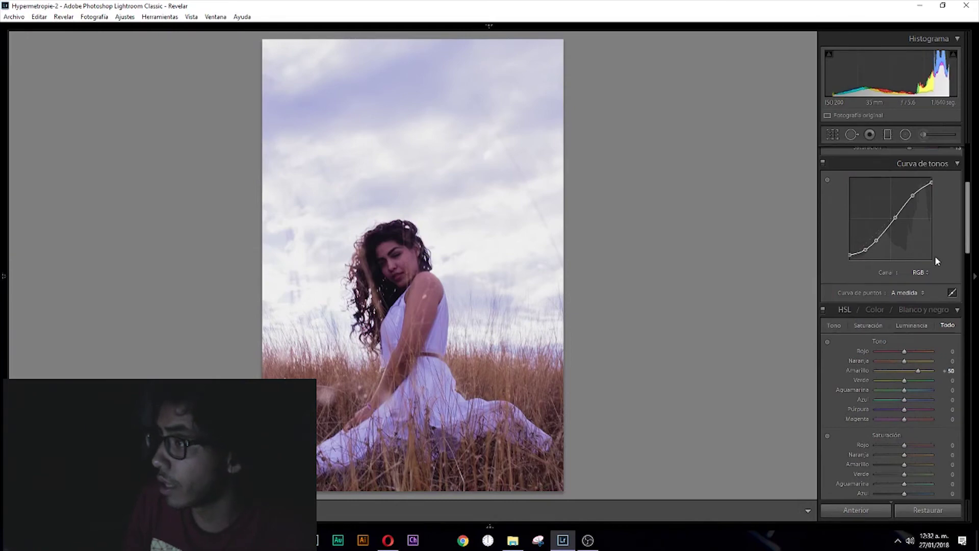
scroll(856, 342, down, 5)
scroll(856, 342, down, 5)
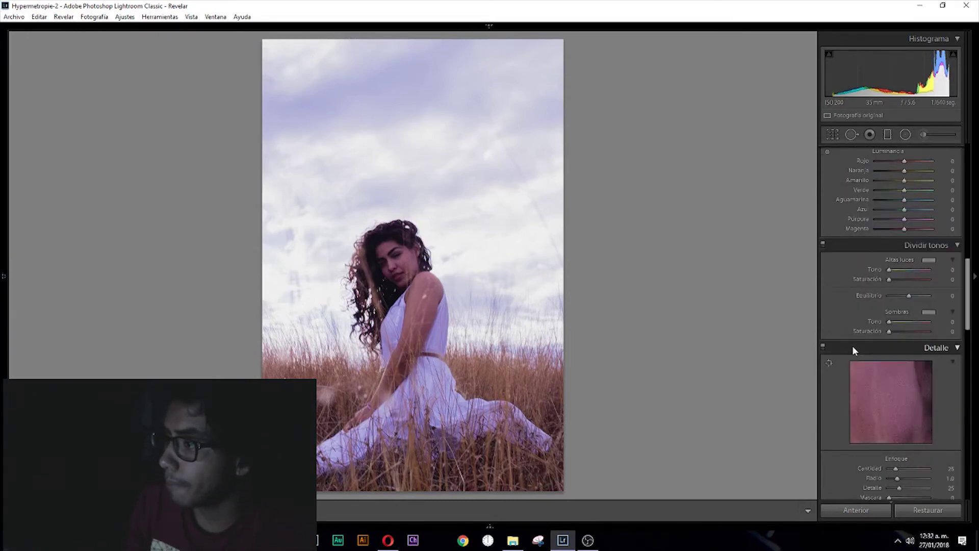
scroll(855, 349, down, 5)
scroll(855, 349, up, 5)
scroll(855, 351, down, 5)
scroll(855, 353, down, 5)
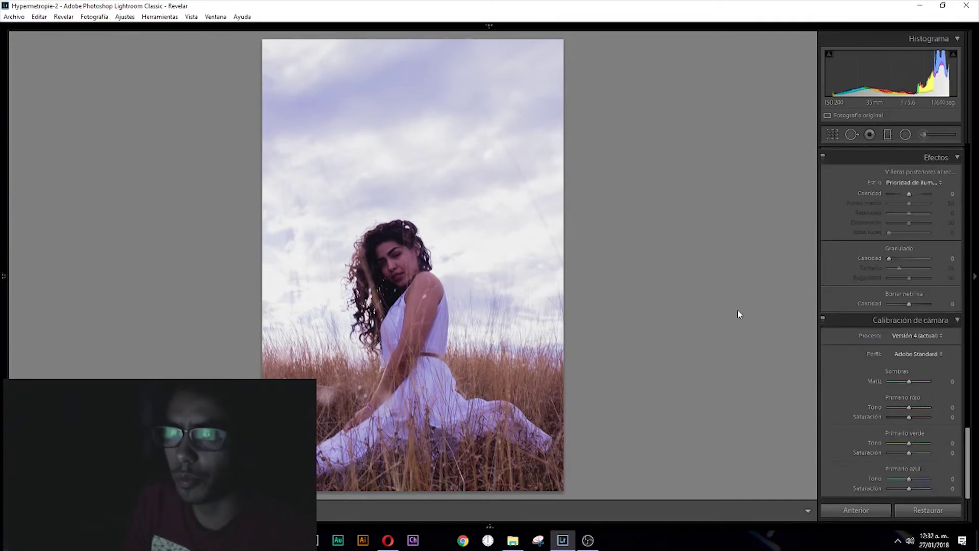
scroll(867, 306, up, 5)
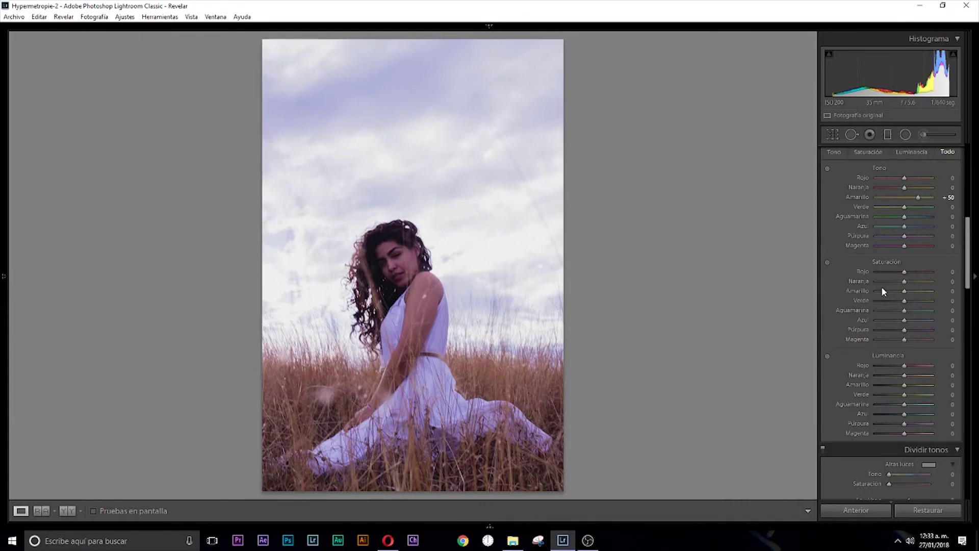
click(952, 178)
text(-9	-13	-21	-26	-8	-4)
drag(904, 291, 911, 295)
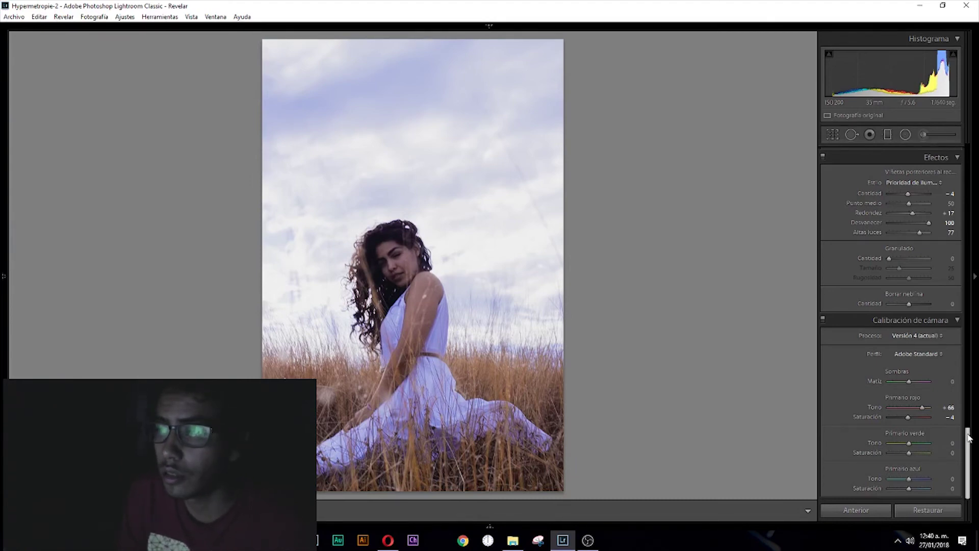
- Set the Green primary to hue +89, saturation −94, and rough in the Blue primary hue
drag(969, 437, 962, 228)
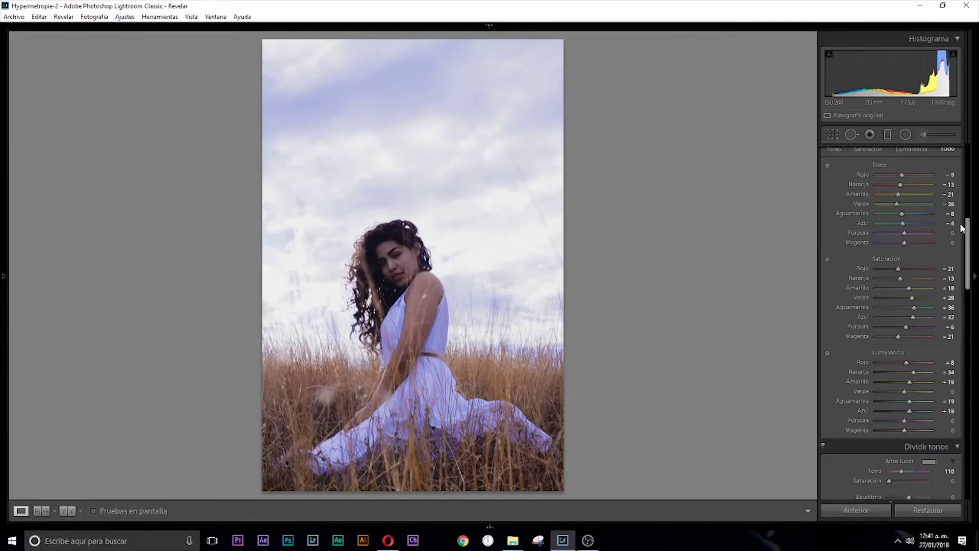
drag(972, 246, 969, 454)
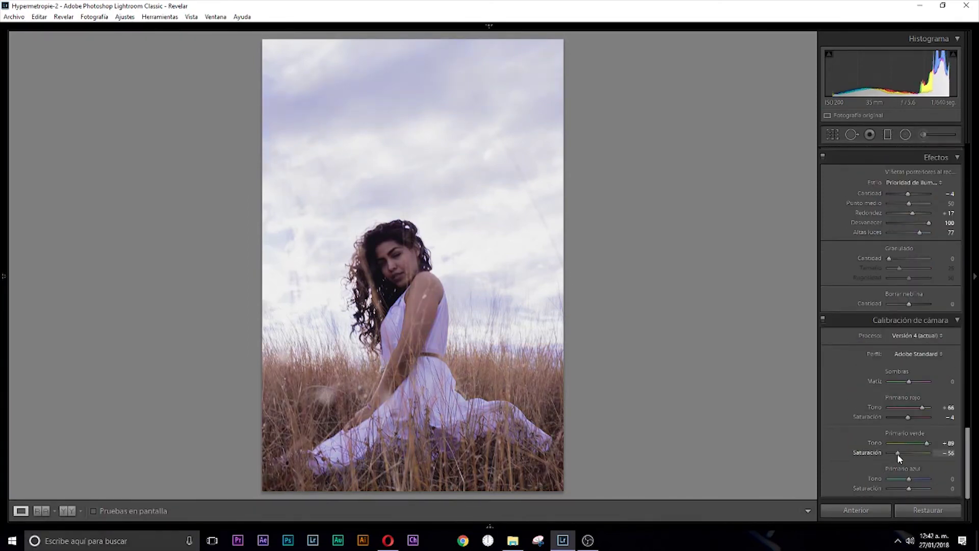
drag(908, 478, 920, 479)
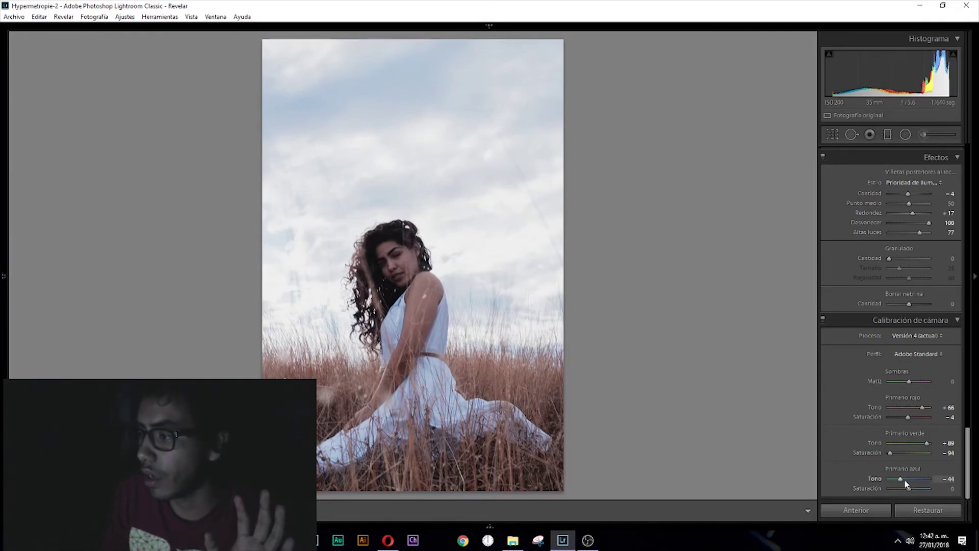
drag(905, 480, 912, 482)
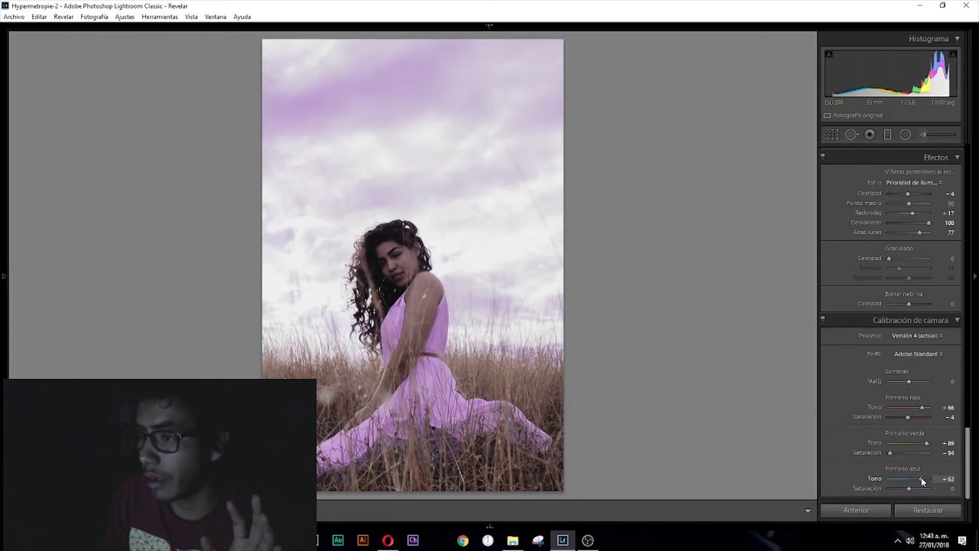
drag(923, 481, 900, 481)
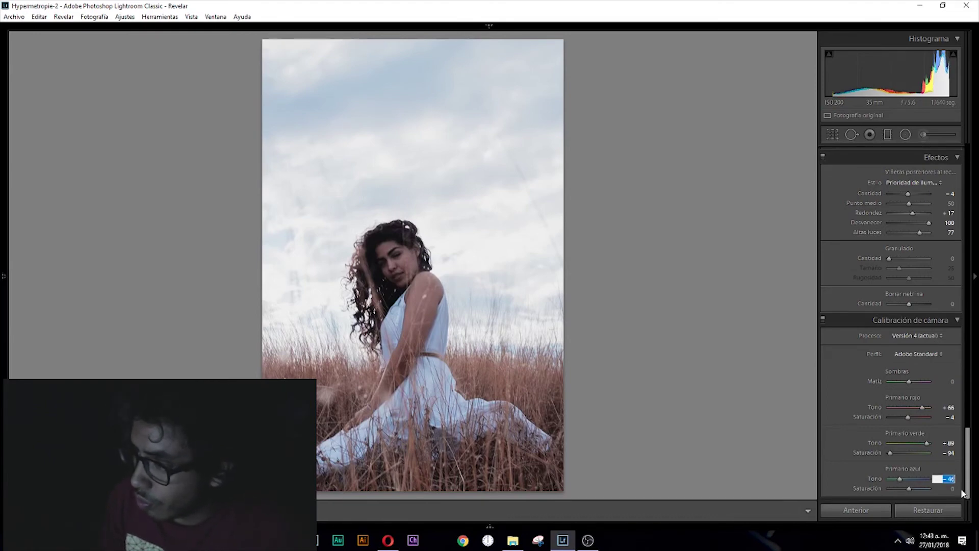
- Set the Blue primary hue to −47 and saturation to −24
text(47)
key(Return)
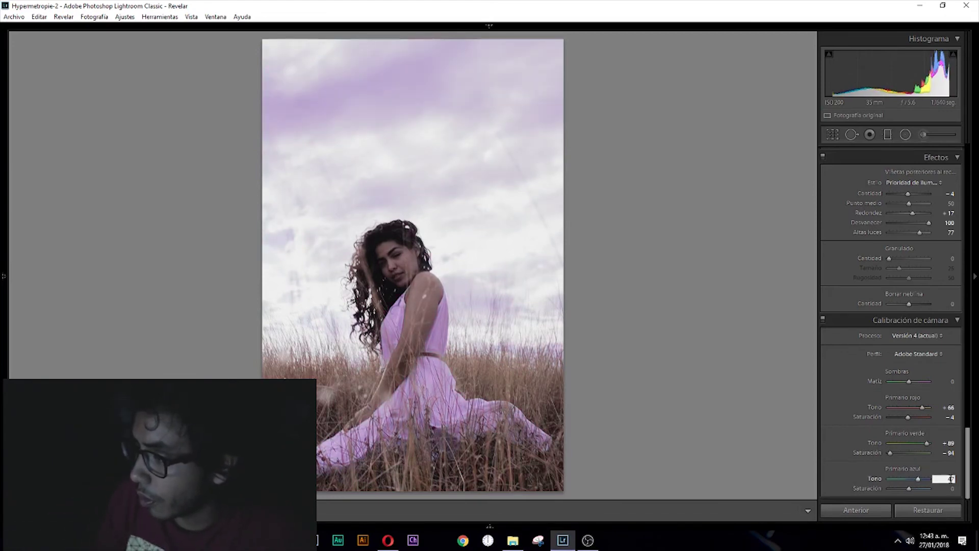
key(Return)
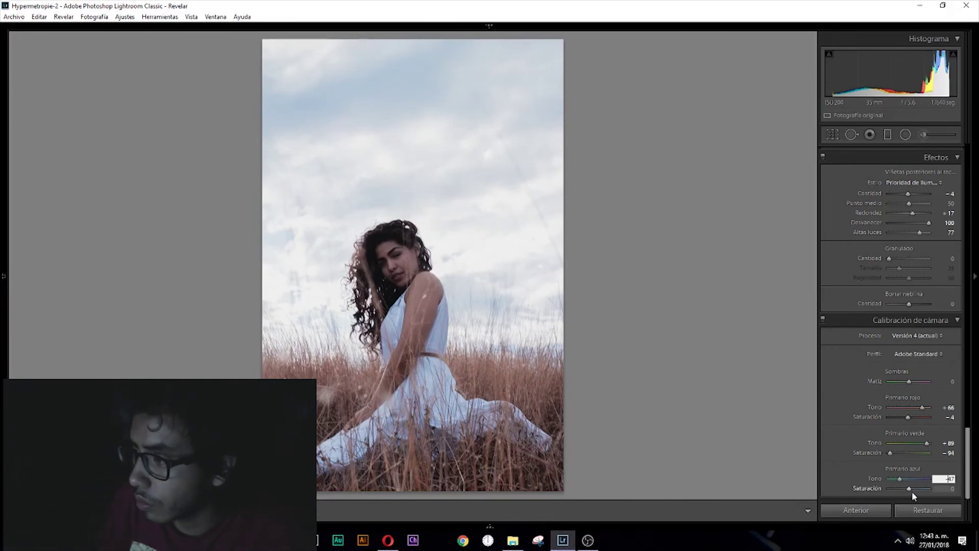
drag(908, 489, 905, 488)
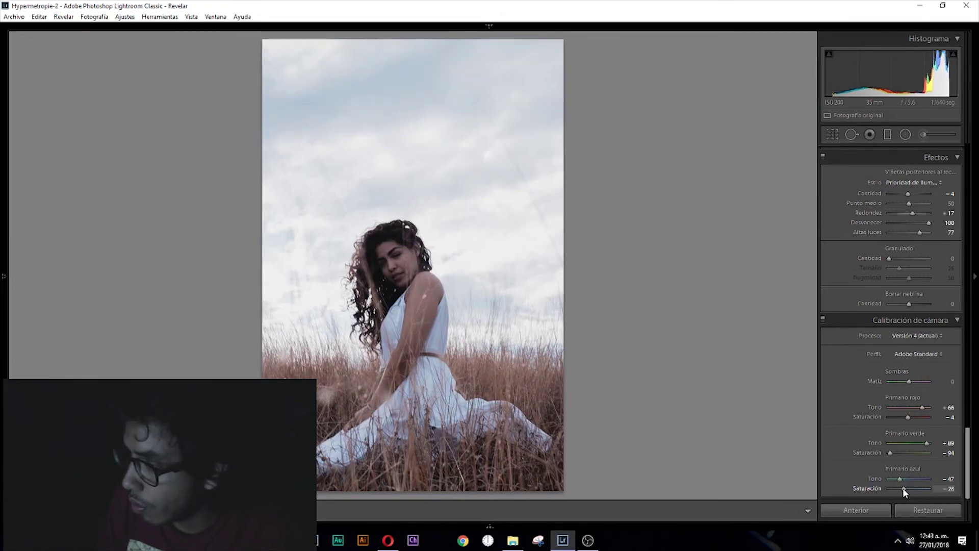
click(947, 488)
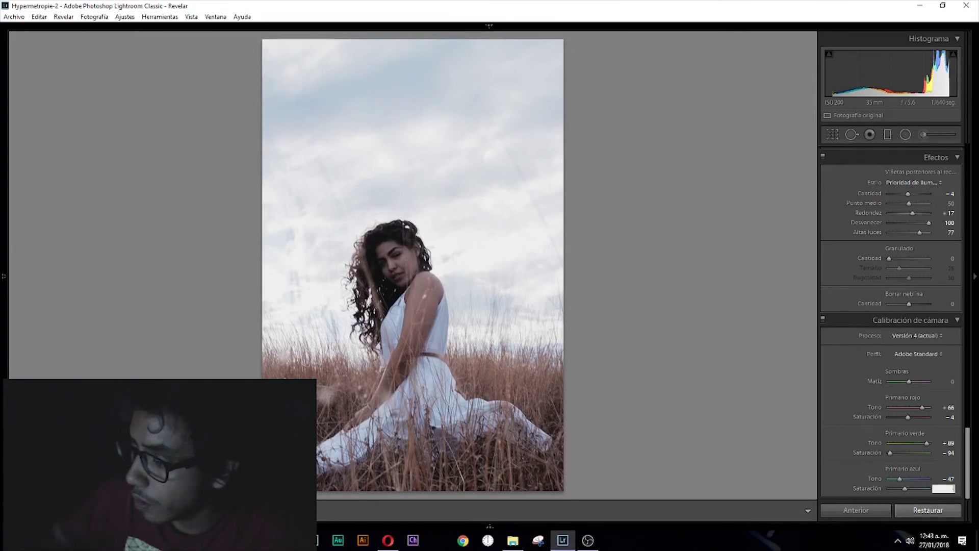
text(-24)
key(Return)
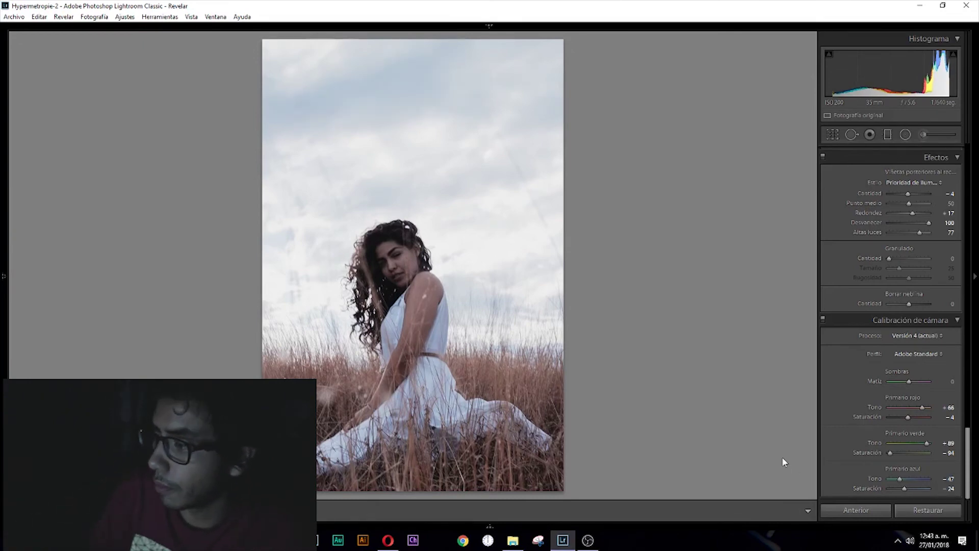
click(437, 319)
right_click(760, 293)
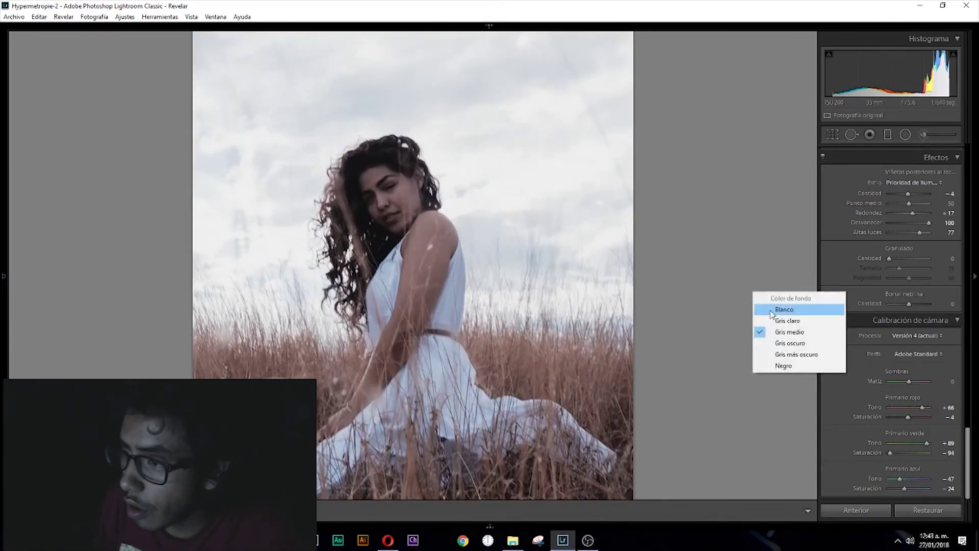
click(780, 308)
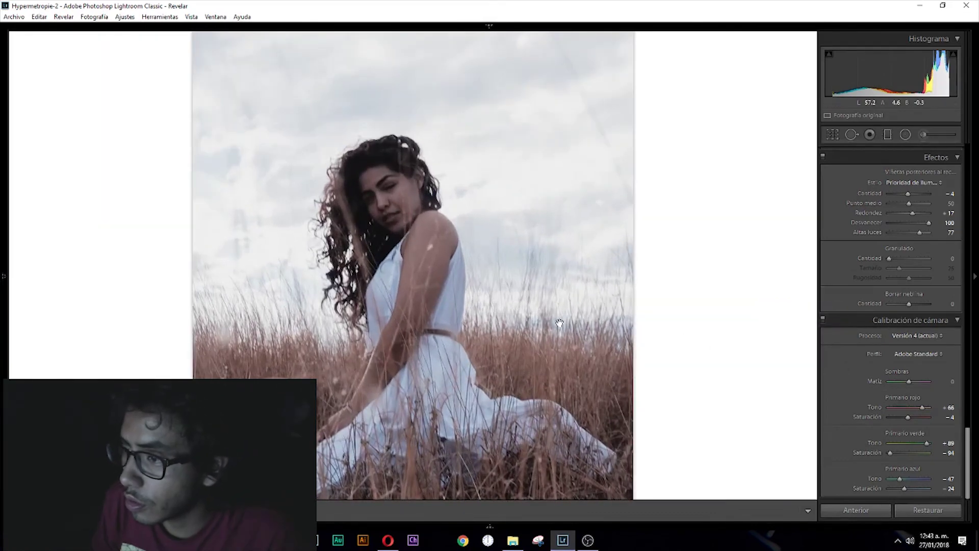
right_click(645, 315)
click(704, 356)
right_click(704, 357)
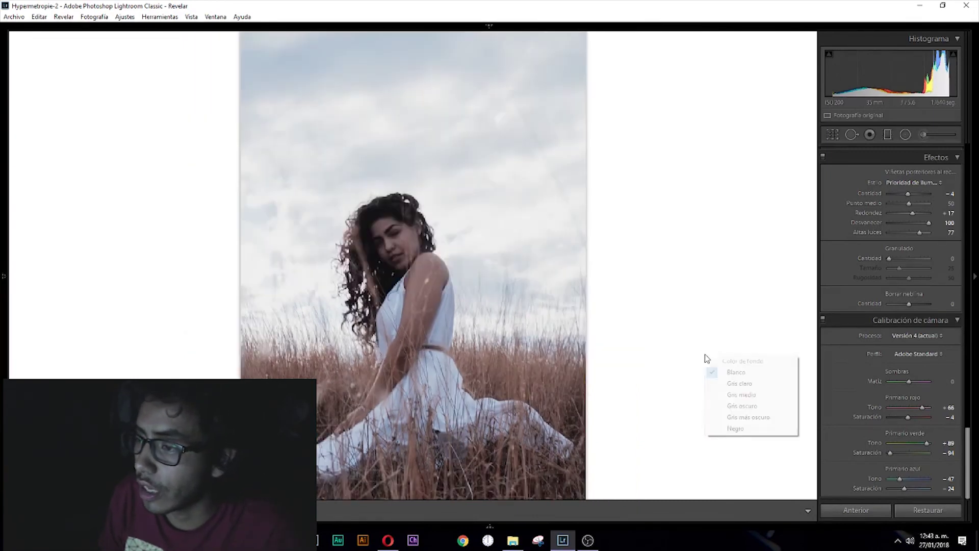
click(735, 395)
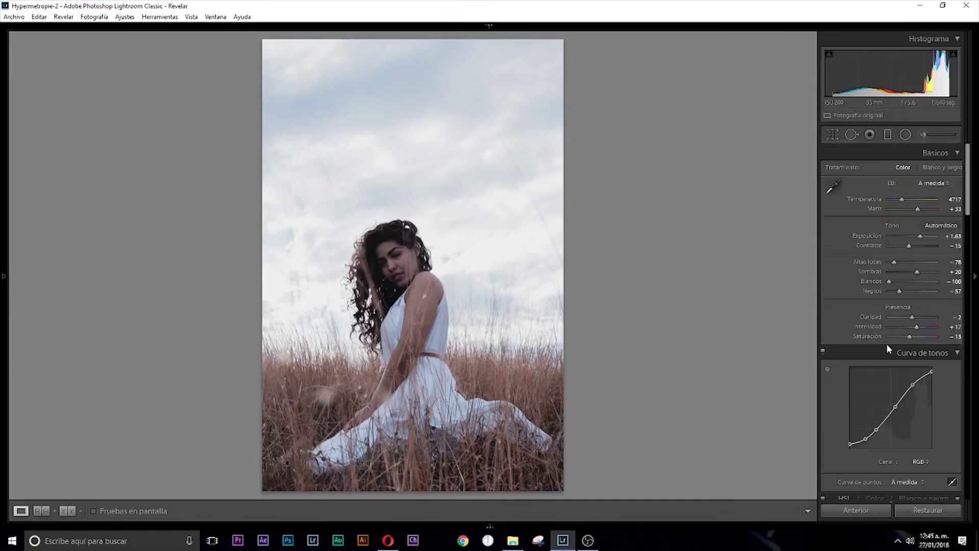
- Scroll the Develop panels toward the Calibration Shadows Hue setting
scroll(891, 287, up, 10)
scroll(900, 268, down, 5)
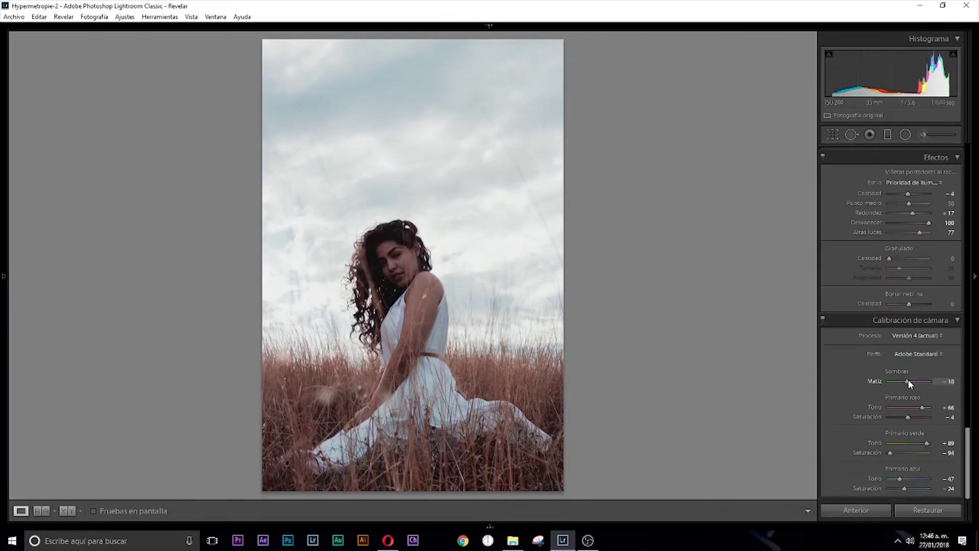
scroll(910, 249, up, 5)
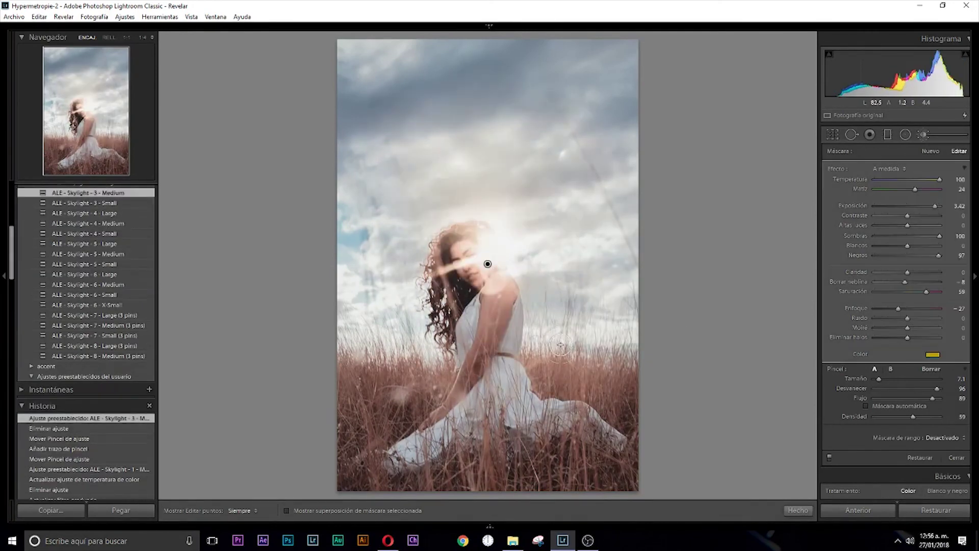
- Undo the last face glow stroke and switch to the Antes/Después comparison view
key(ctrl+z)
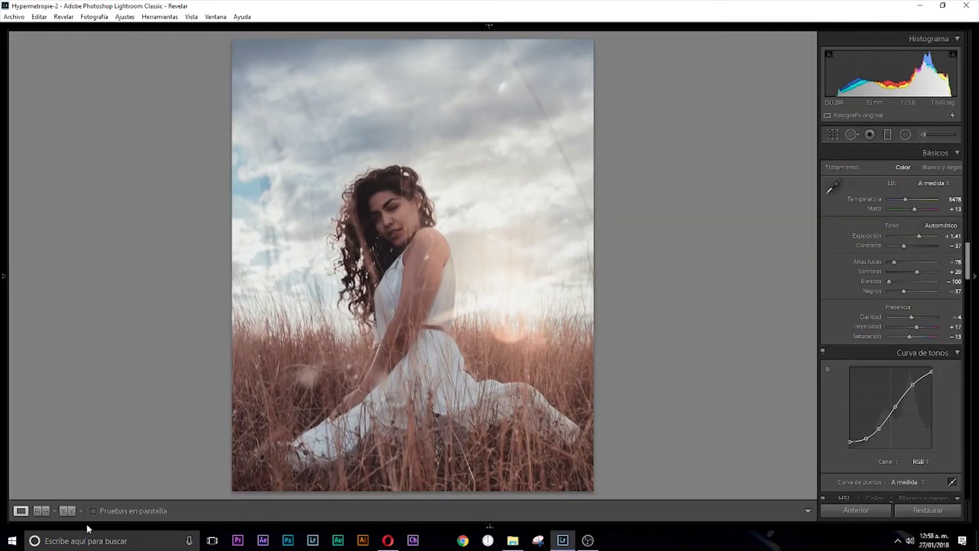
click(69, 511)
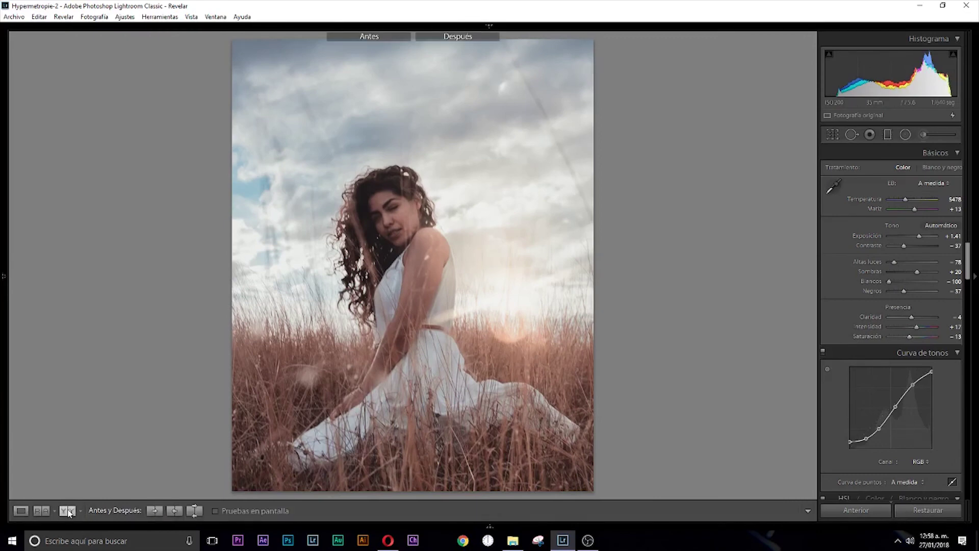